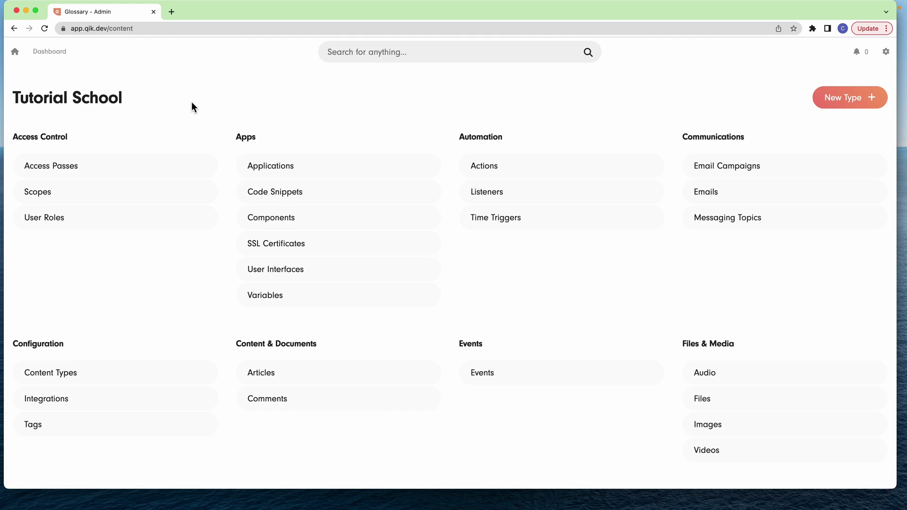
# - Create a scope titled "Junior School" beneath the Tutorial School scope
pyautogui.click(43, 191)
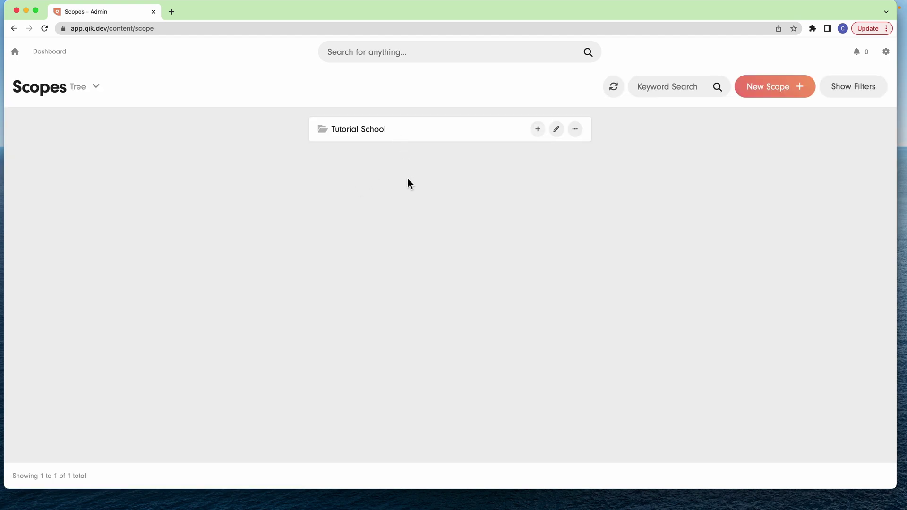
pyautogui.click(538, 129)
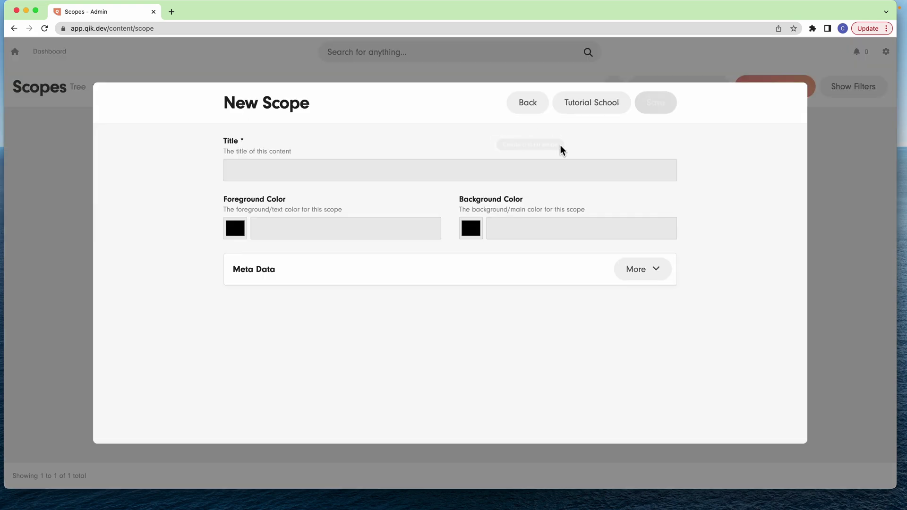
pyautogui.click(448, 169)
pyautogui.write('Junoid')
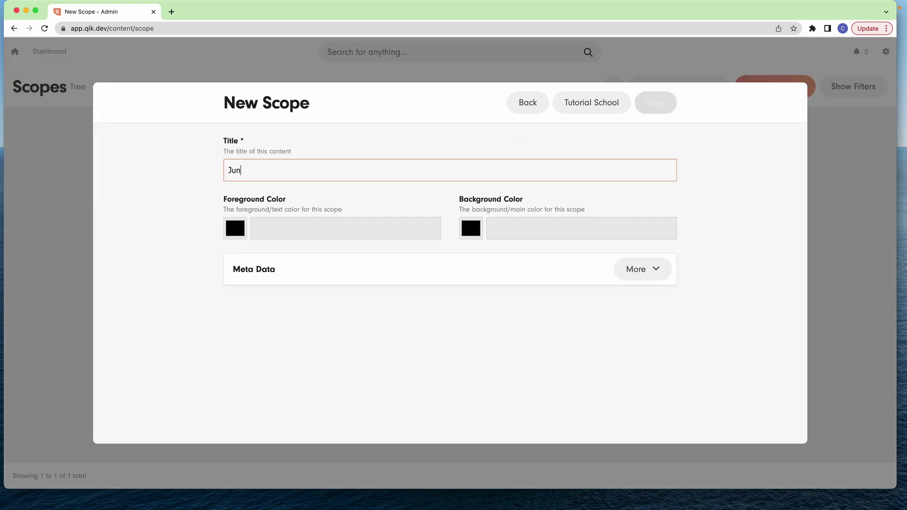
pyautogui.press('BackSpace')
pyautogui.press('BackSpace')
pyautogui.press('BackSpace')
pyautogui.write('ior School')
pyautogui.click(660, 104)
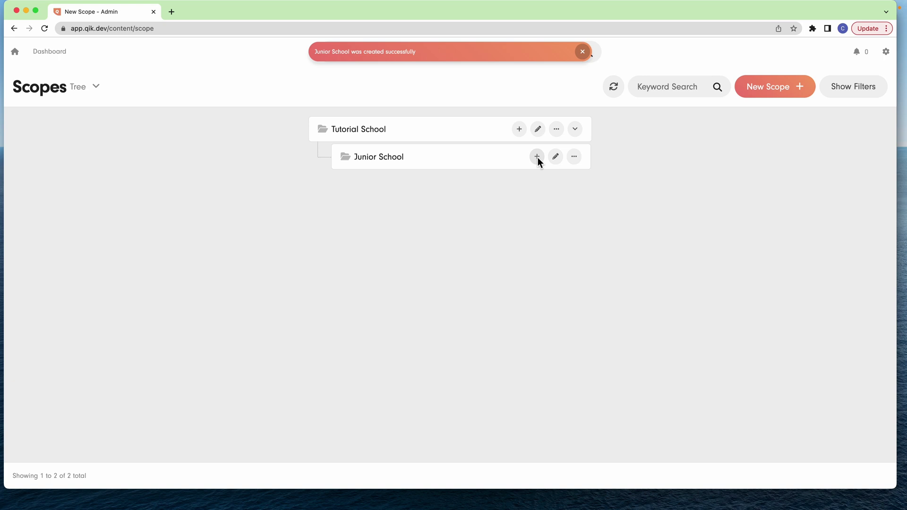
# - Create a second child scope titled "Senior School" beneath Tutorial School
pyautogui.click(518, 129)
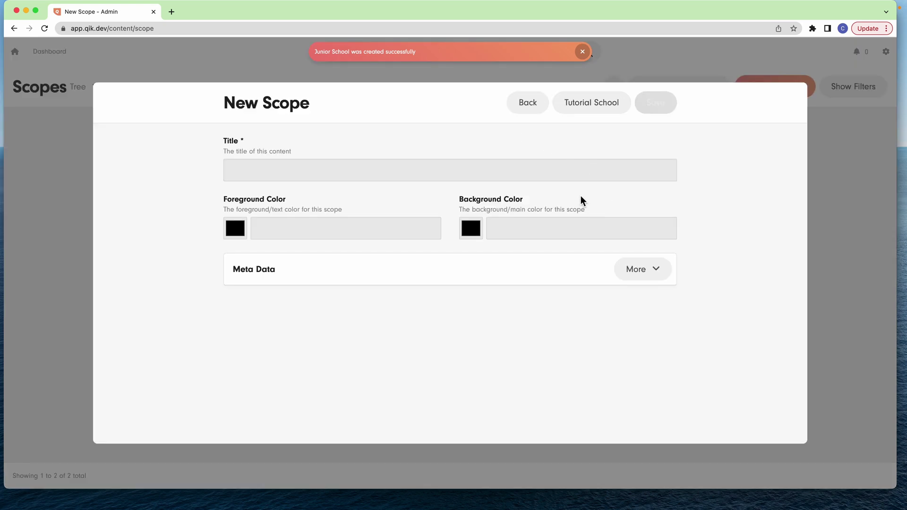
pyautogui.click(559, 169)
pyautogui.write('Senior School')
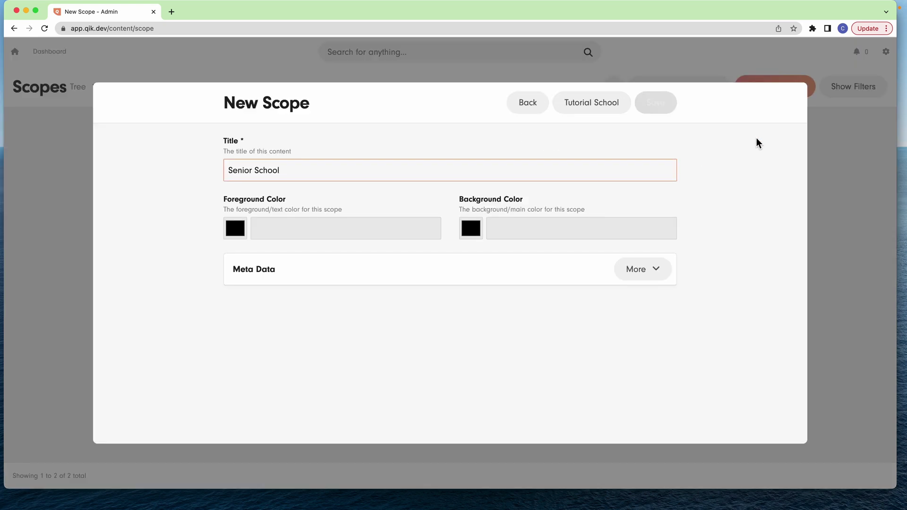
pyautogui.click(666, 108)
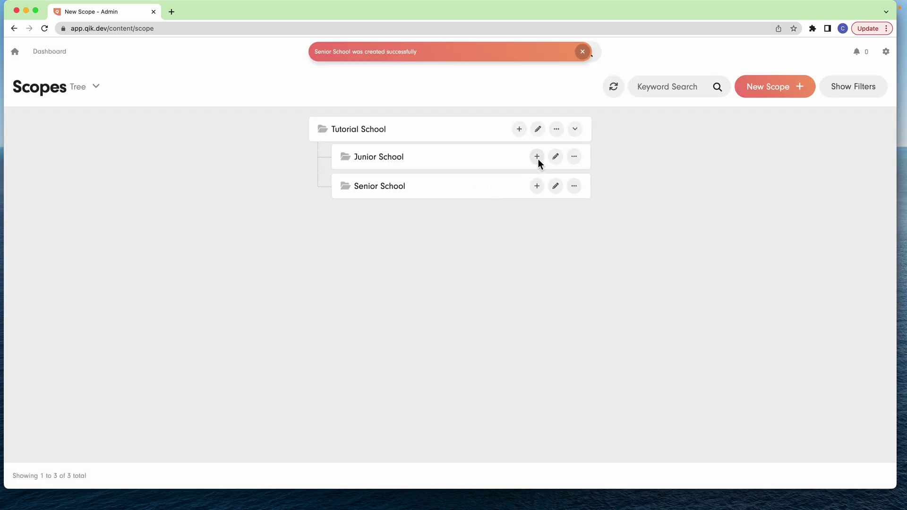
# - Create a scope titled "Grade 1" beneath Junior School
pyautogui.click(538, 157)
pyautogui.click(446, 175)
pyautogui.write('Grade 1')
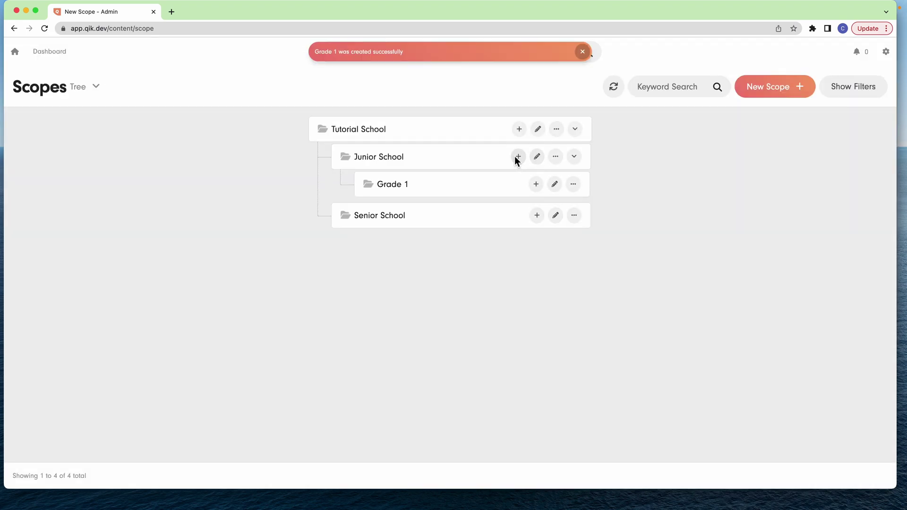
# - Create a scope titled "Grade 2" beneath Junior School
pyautogui.click(515, 157)
pyautogui.click(469, 173)
pyautogui.write('Grade')
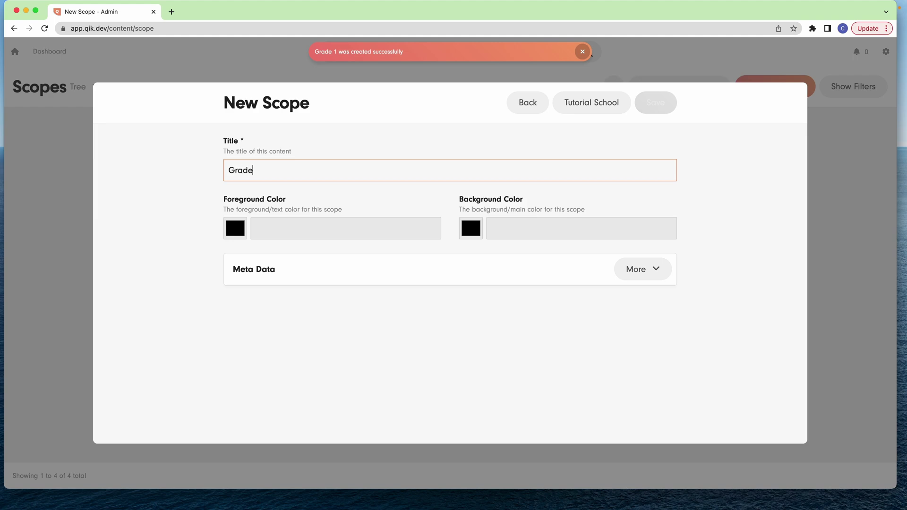
pyautogui.write(' 2')
pyautogui.click(639, 104)
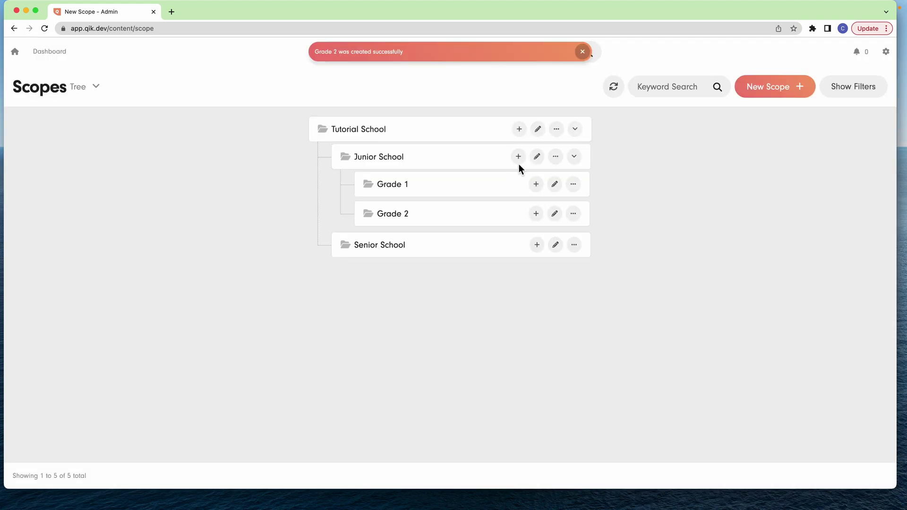
# - Create a scope titled "Grade 3" beneath Junior School
pyautogui.click(518, 157)
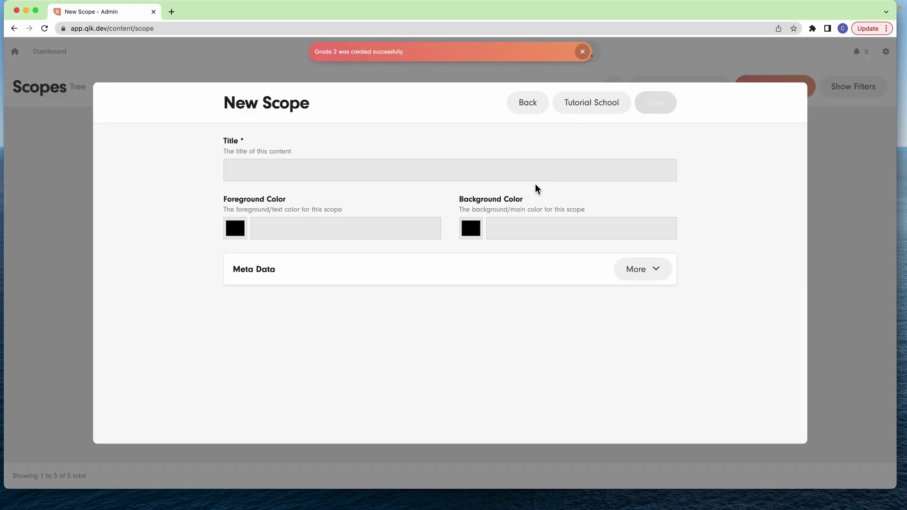
pyautogui.click(531, 177)
pyautogui.write('Grade 3')
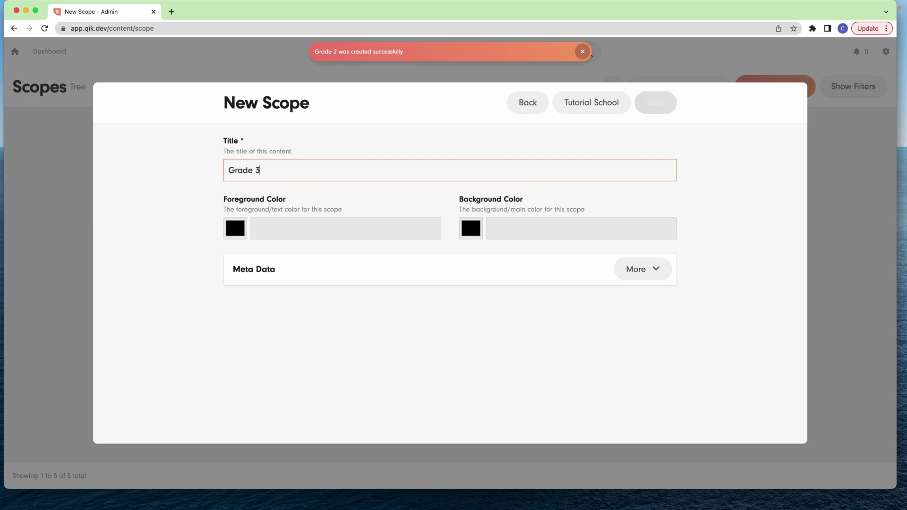
pyautogui.click(640, 107)
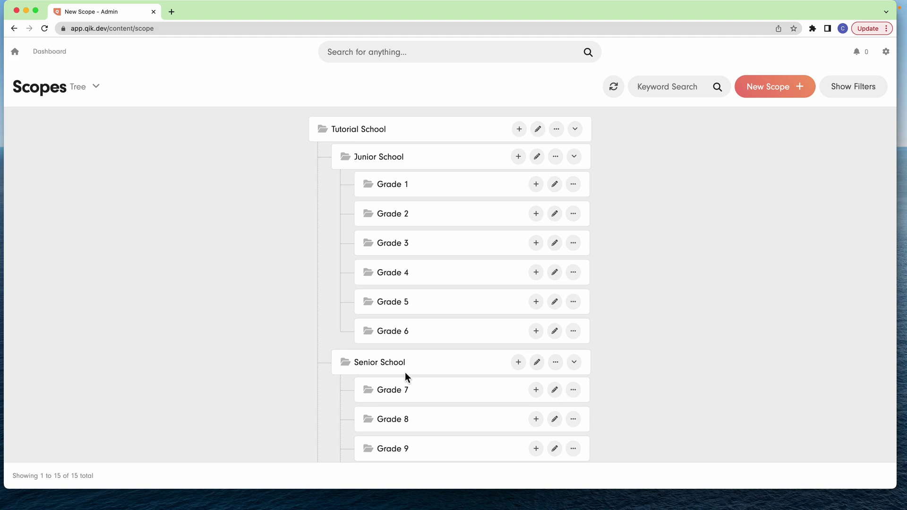
# - Start a new article from the Articles list and title it "Something for the juniors"
pyautogui.scroll(-3, 489, 270)
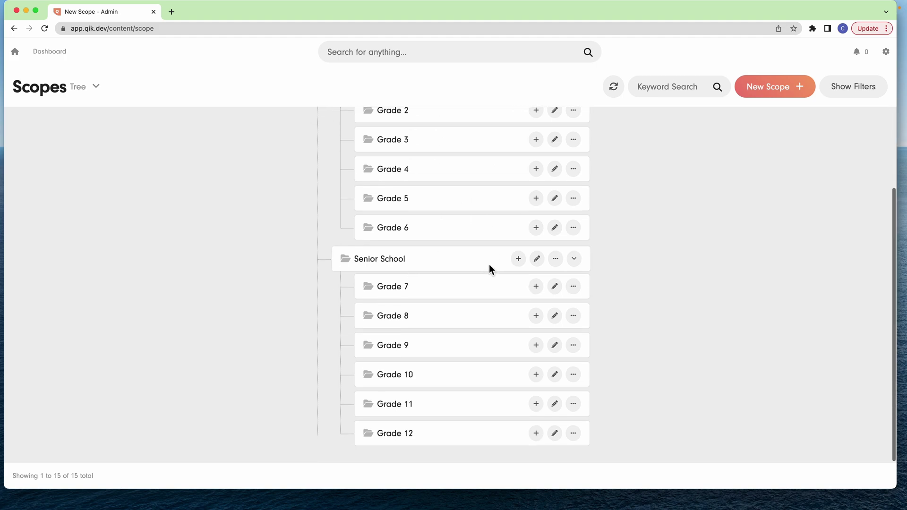
pyautogui.scroll(3, 489, 270)
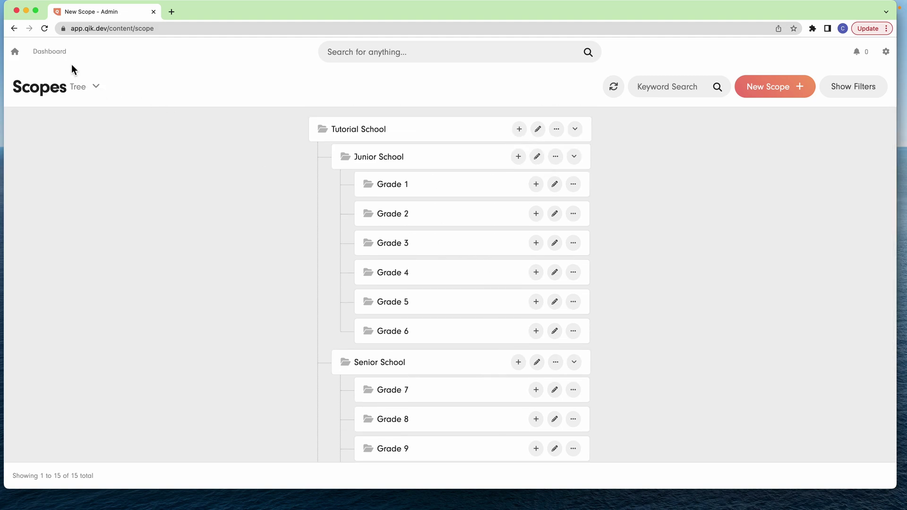
pyautogui.click(60, 55)
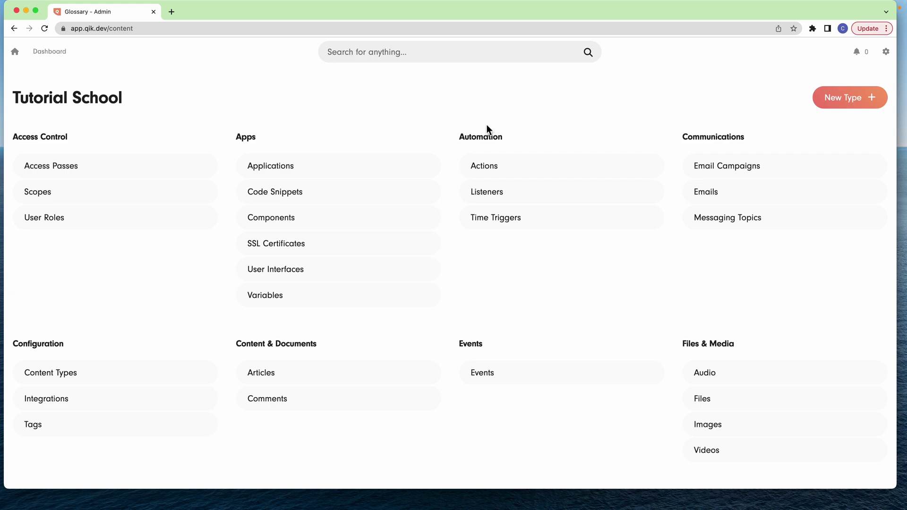
pyautogui.click(336, 380)
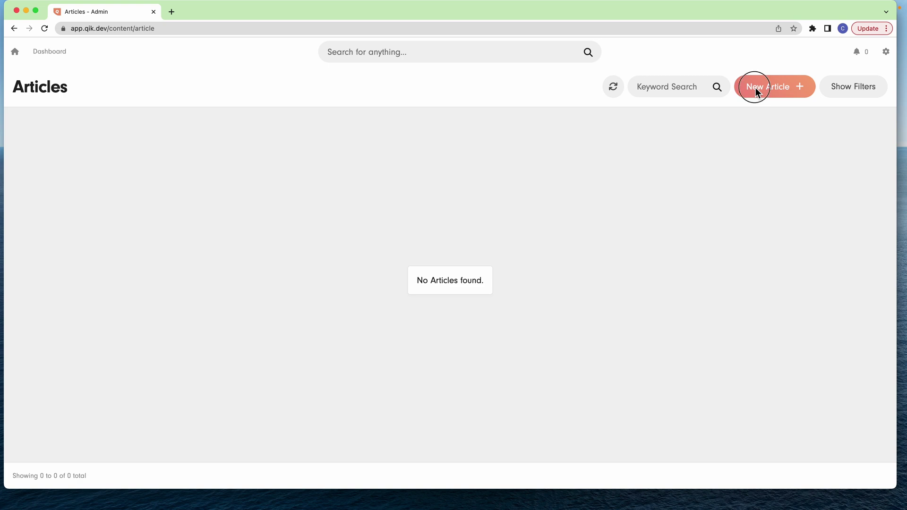
pyautogui.click(755, 87)
pyautogui.click(450, 171)
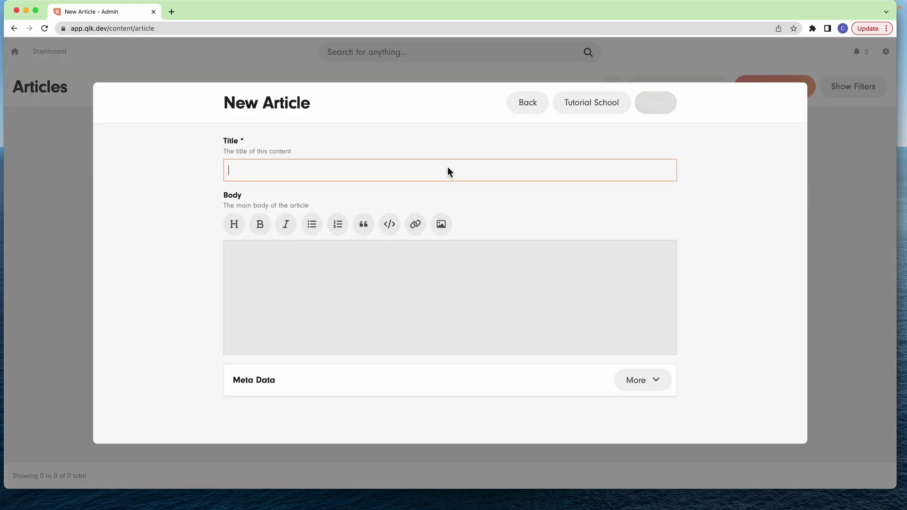
pyautogui.write('Something for th')
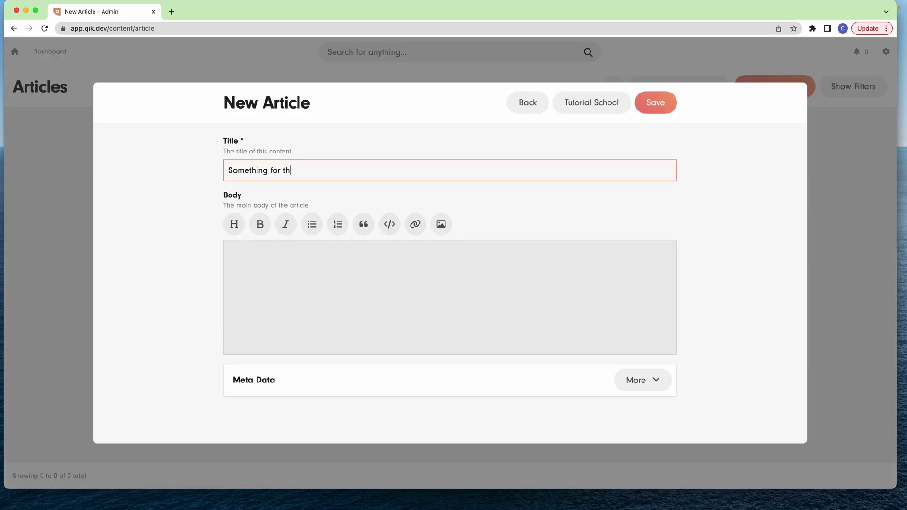
pyautogui.write('e juniors')
# - Scope the juniors article to Grades 1 to 6 instead of Tutorial School and save it
pyautogui.click(580, 102)
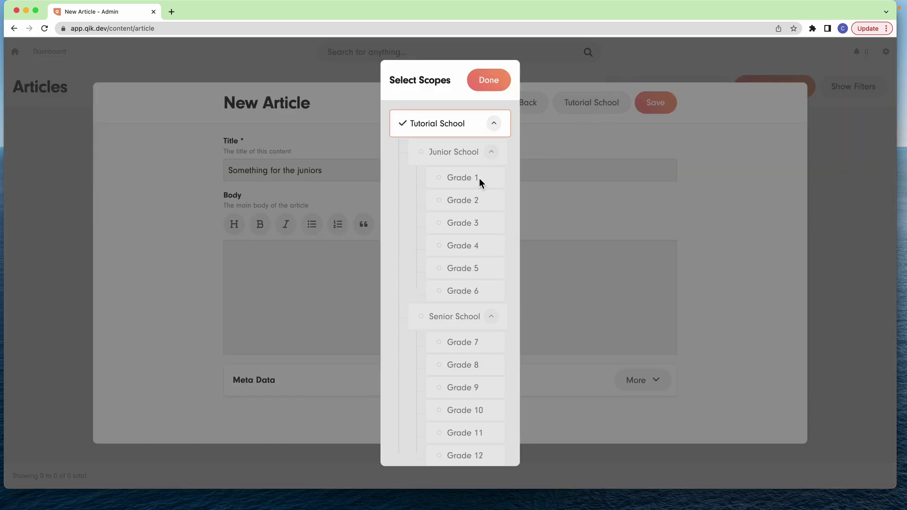
pyautogui.click(479, 177)
pyautogui.click(481, 200)
pyautogui.click(479, 223)
pyautogui.click(478, 246)
pyautogui.click(481, 268)
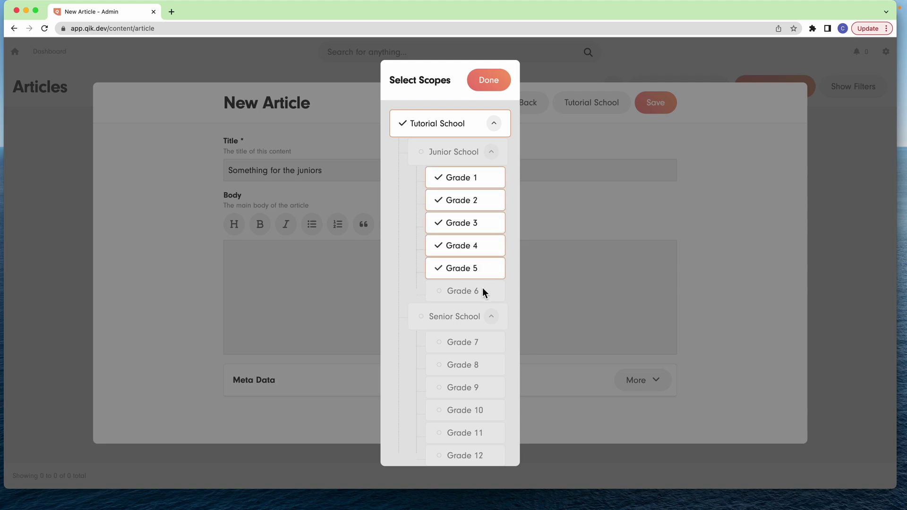
pyautogui.click(483, 289)
pyautogui.click(492, 120)
pyautogui.click(492, 79)
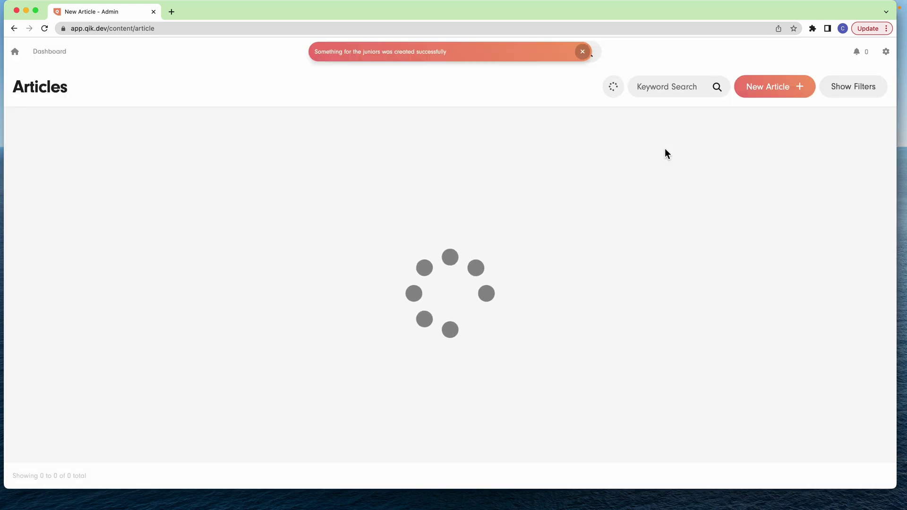
# - Start another new article titled "Something for the seniors"
pyautogui.click(751, 95)
pyautogui.click(510, 174)
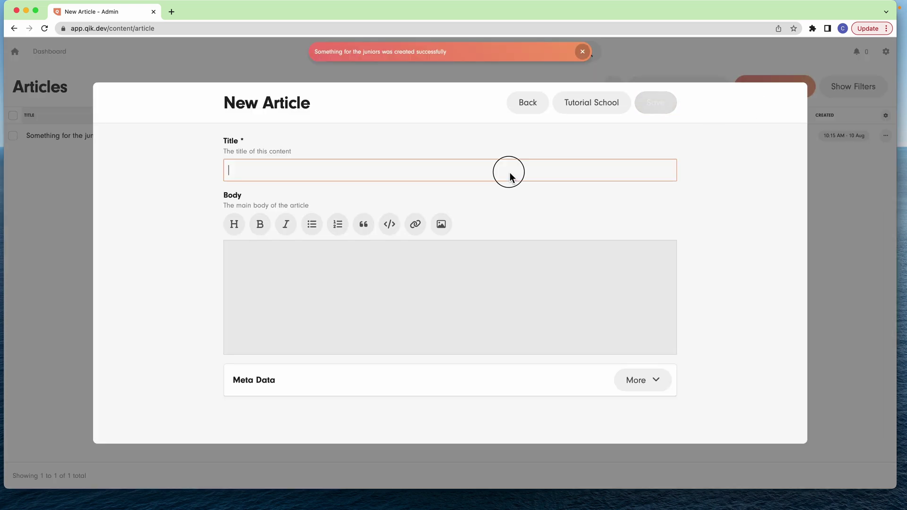
pyautogui.write('Something for ')
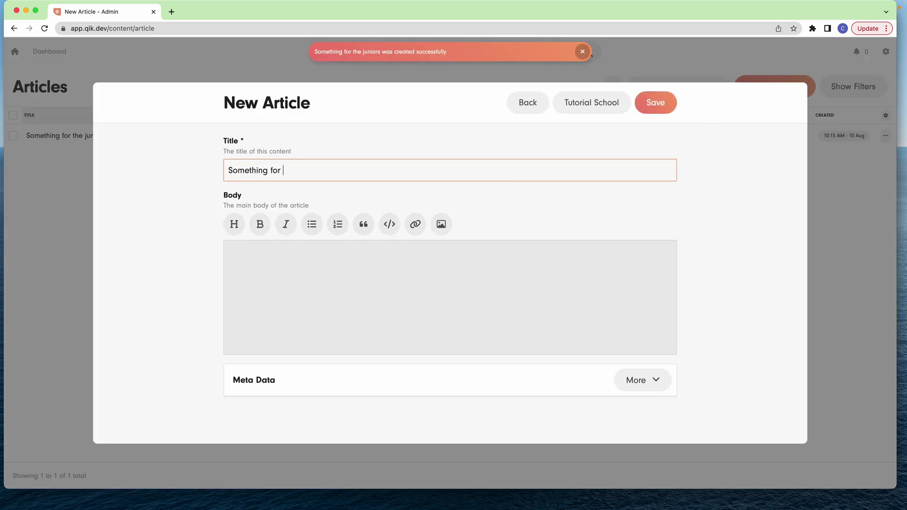
pyautogui.write('the seniors')
# - Scope the seniors article to Grades 7 to 12 instead of Tutorial School and save it
pyautogui.click(593, 97)
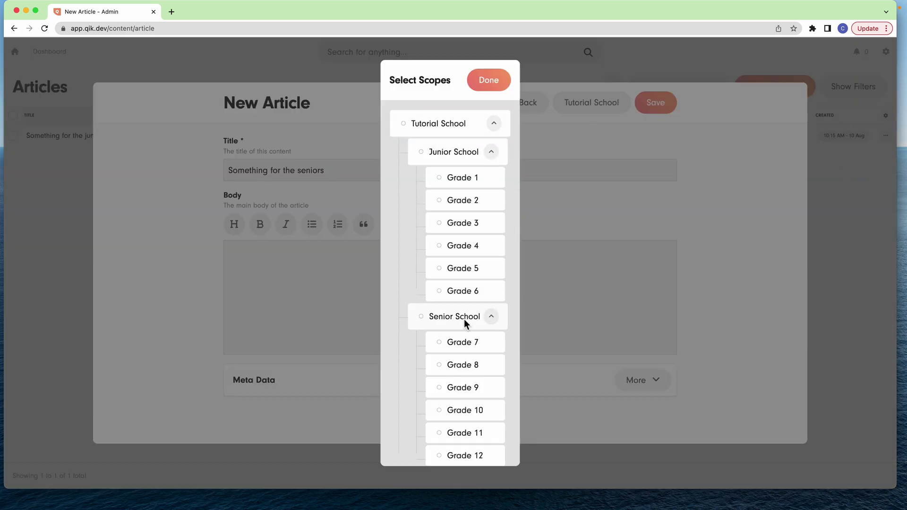
pyautogui.click(472, 348)
pyautogui.click(480, 354)
pyautogui.click(481, 378)
pyautogui.click(481, 400)
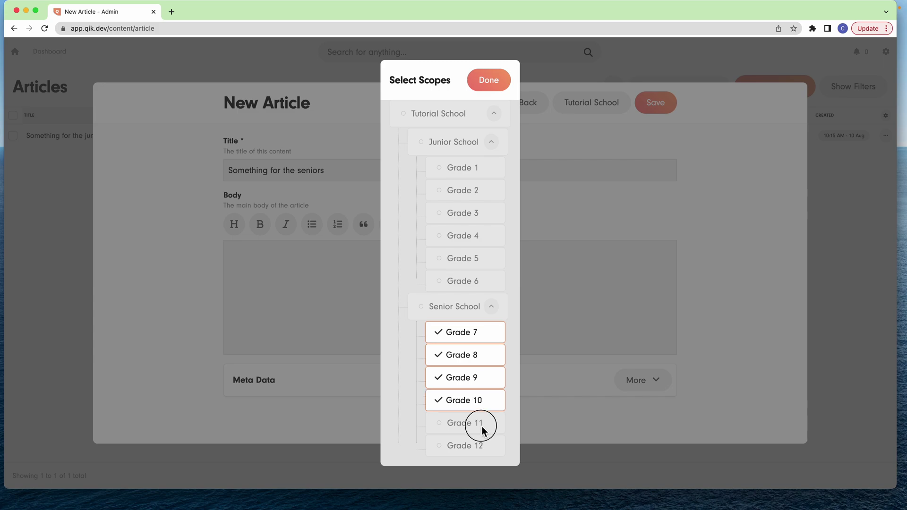
pyautogui.click(480, 423)
pyautogui.click(480, 445)
pyautogui.click(502, 80)
pyautogui.click(675, 102)
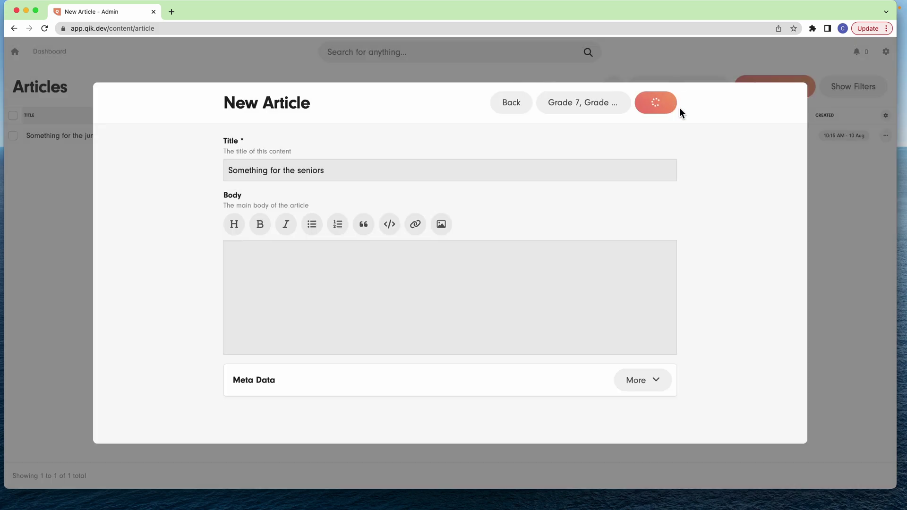
# - Create an article titled "Only for Grade 3s" scoped to Grade 3 instead of Tutorial School, and save it
pyautogui.click(771, 86)
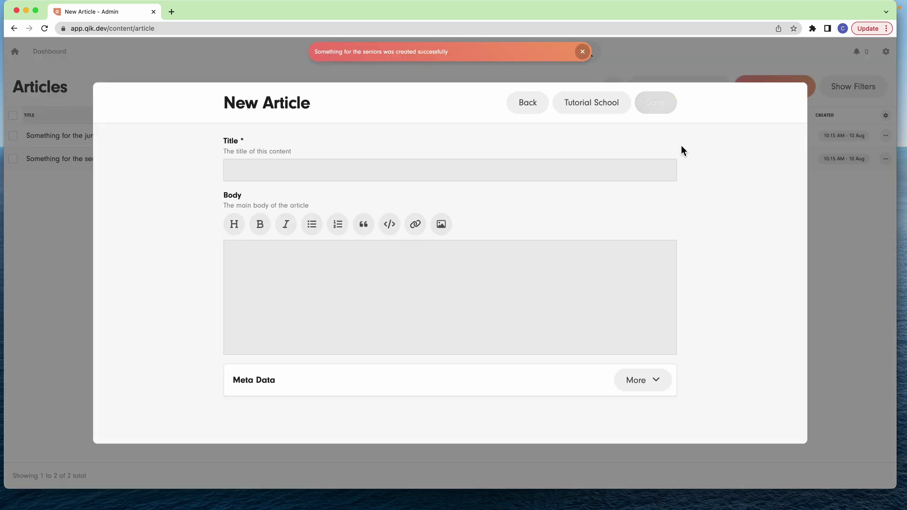
pyautogui.click(443, 173)
pyautogui.write('On')
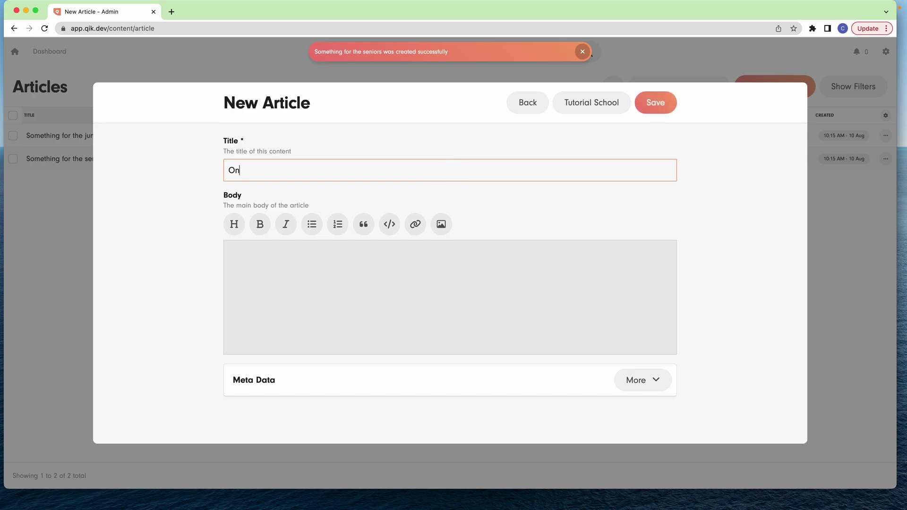
pyautogui.write('ly for Grade 3s')
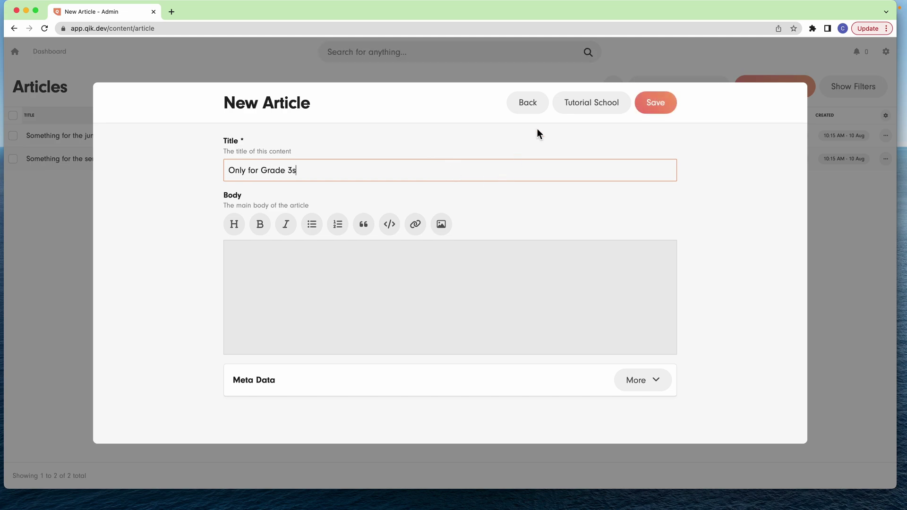
pyautogui.click(585, 104)
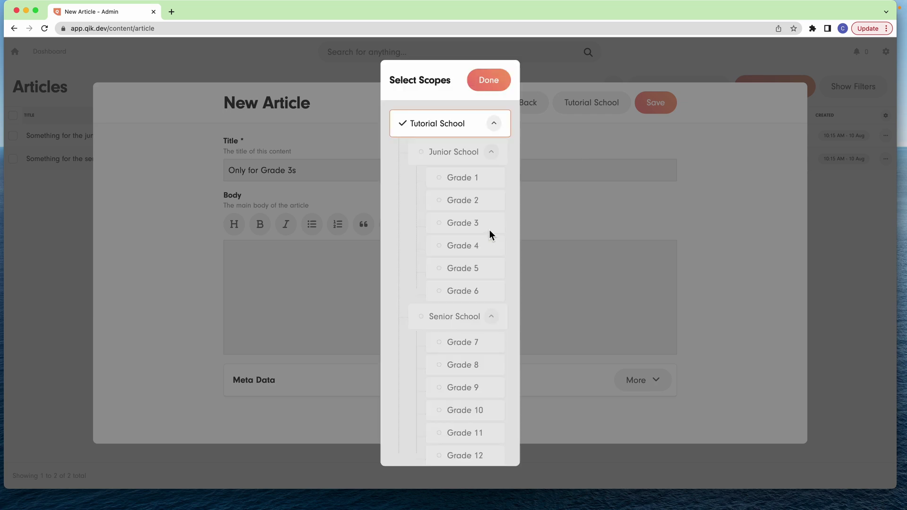
pyautogui.click(466, 221)
pyautogui.click(483, 124)
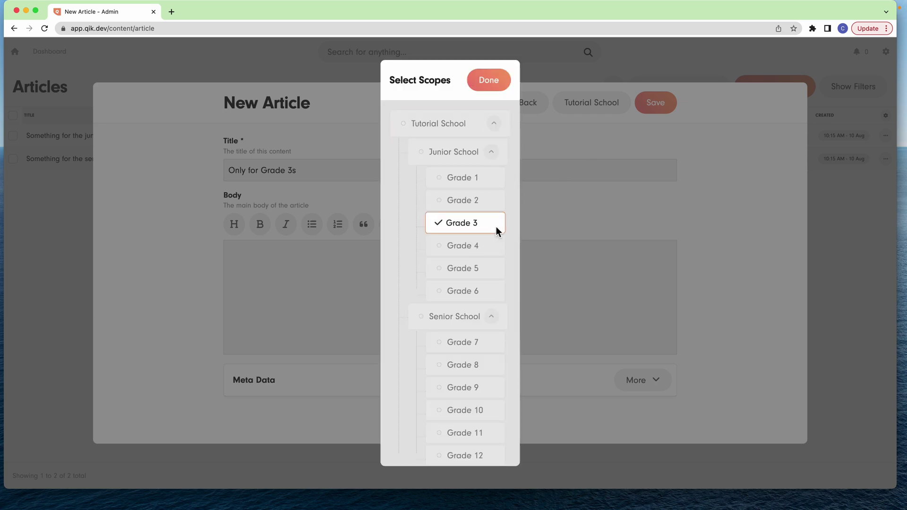
pyautogui.click(508, 82)
pyautogui.click(659, 105)
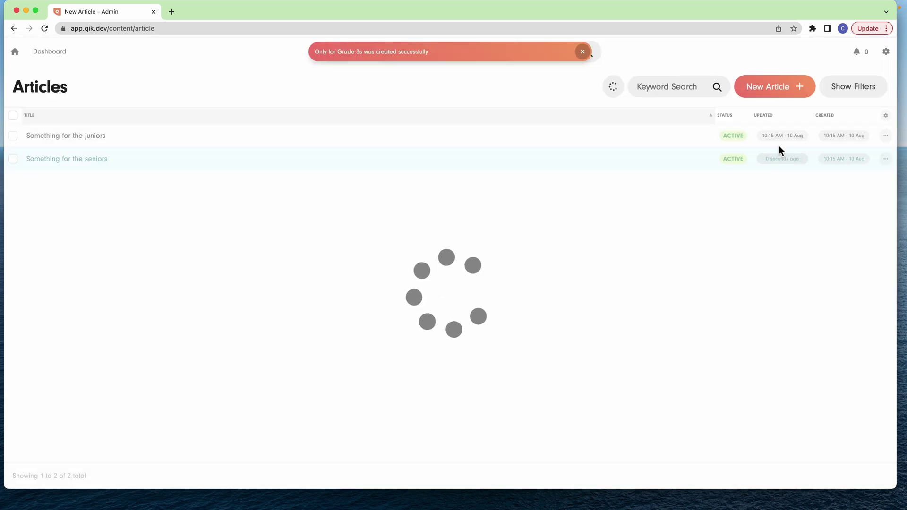
# - Create an article titled "Only for Grade 5" and save it with the Tutorial School scope
pyautogui.click(788, 85)
pyautogui.click(532, 171)
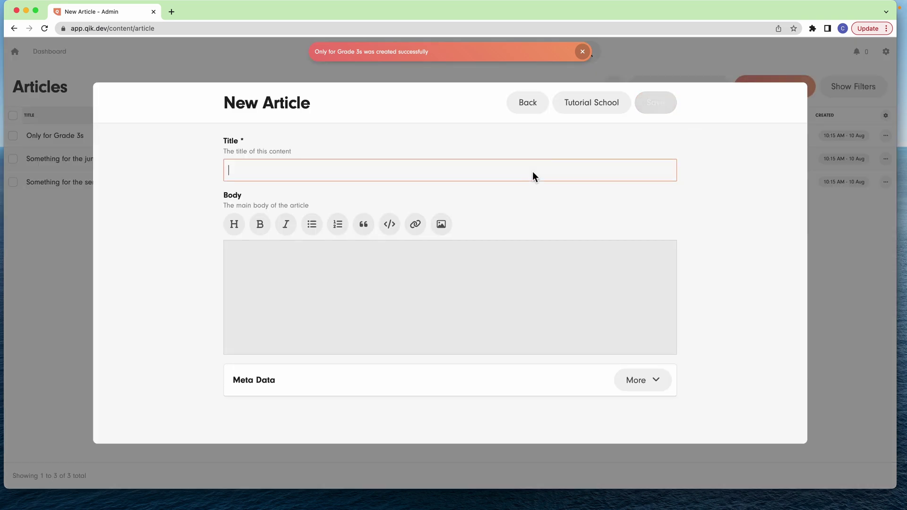
pyautogui.write('Only for ')
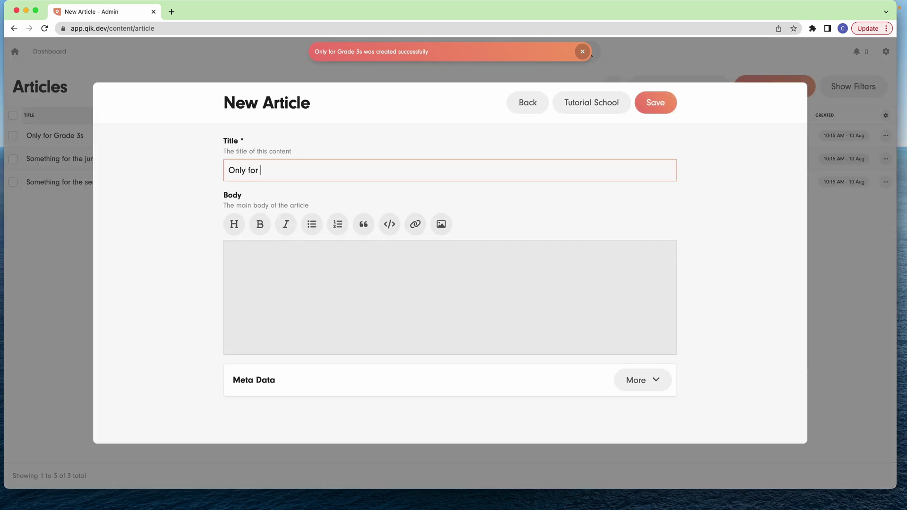
pyautogui.write('Grade 5')
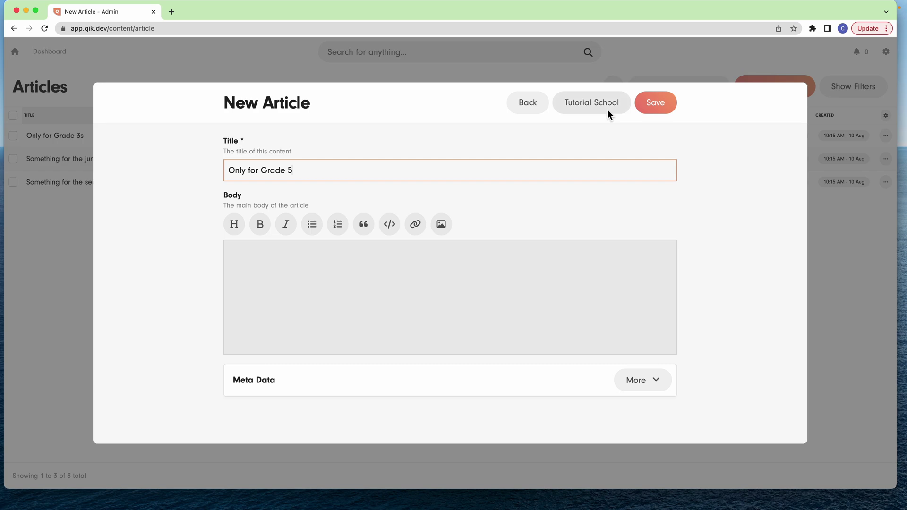
pyautogui.click(649, 104)
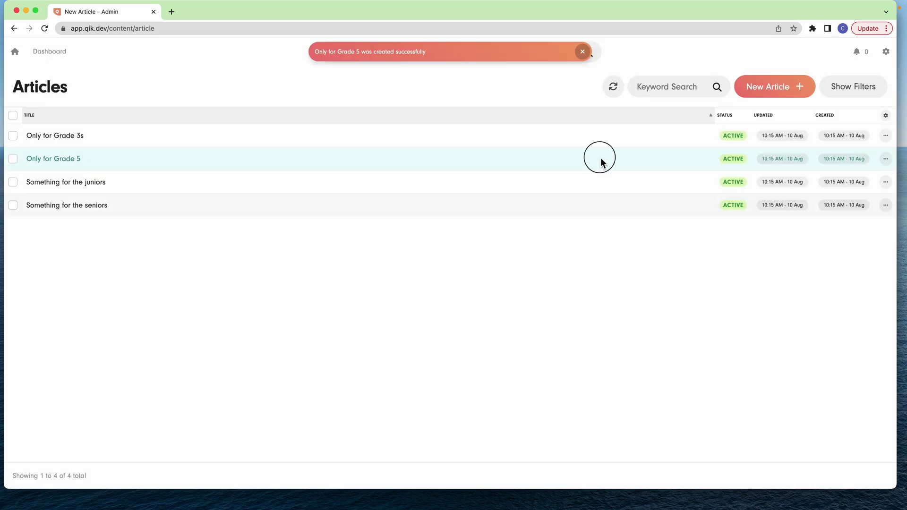
# - Change the scope of the "Only for Grade 5" article from Tutorial School to Grade 5, then save and close it
pyautogui.click(601, 161)
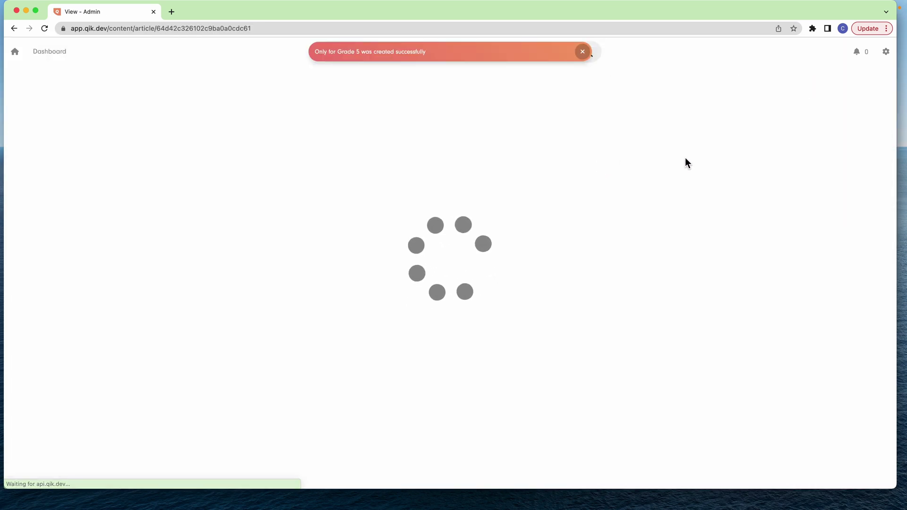
pyautogui.click(770, 87)
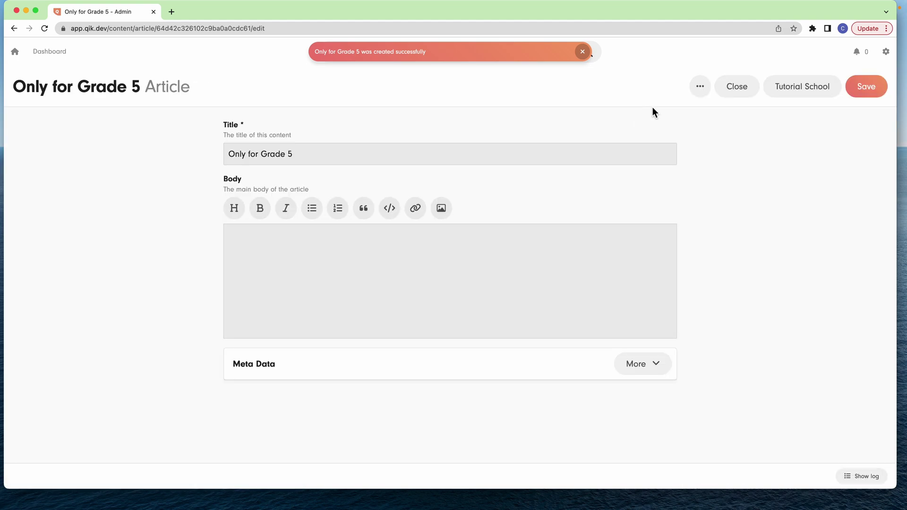
pyautogui.click(818, 91)
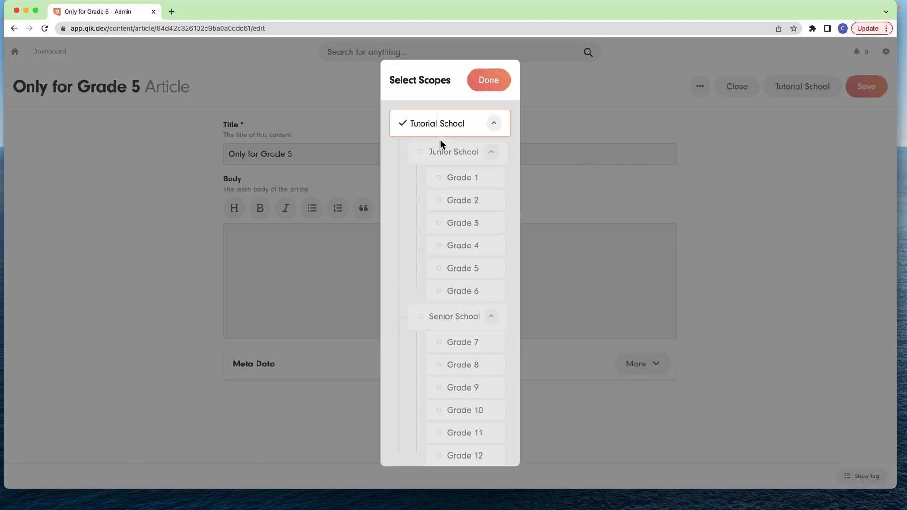
pyautogui.click(435, 121)
pyautogui.click(487, 266)
pyautogui.click(494, 79)
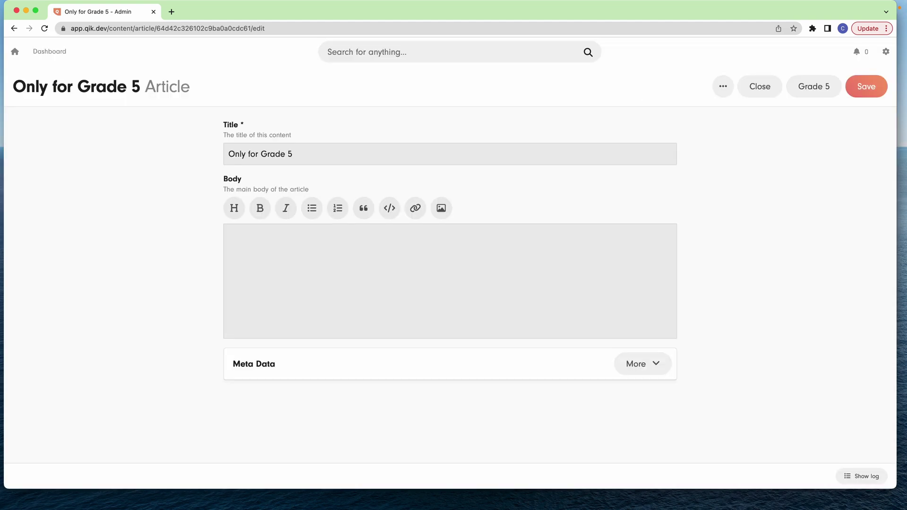
pyautogui.click(868, 87)
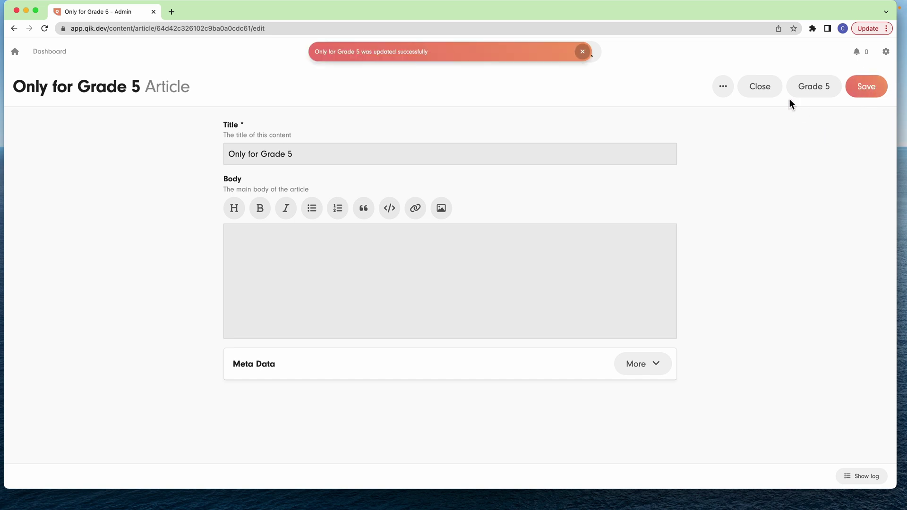
pyautogui.click(769, 88)
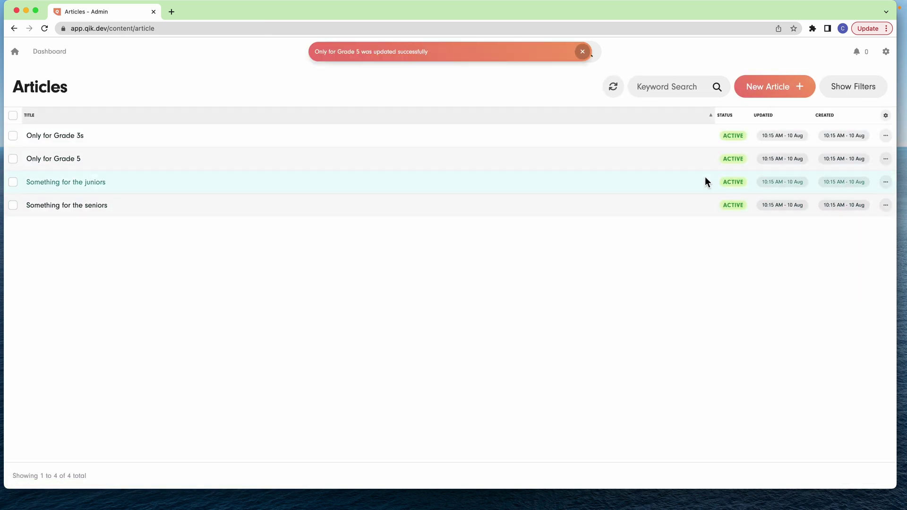
# - Add the Meta Data › Scopes column to the articles list
pyautogui.click(886, 116)
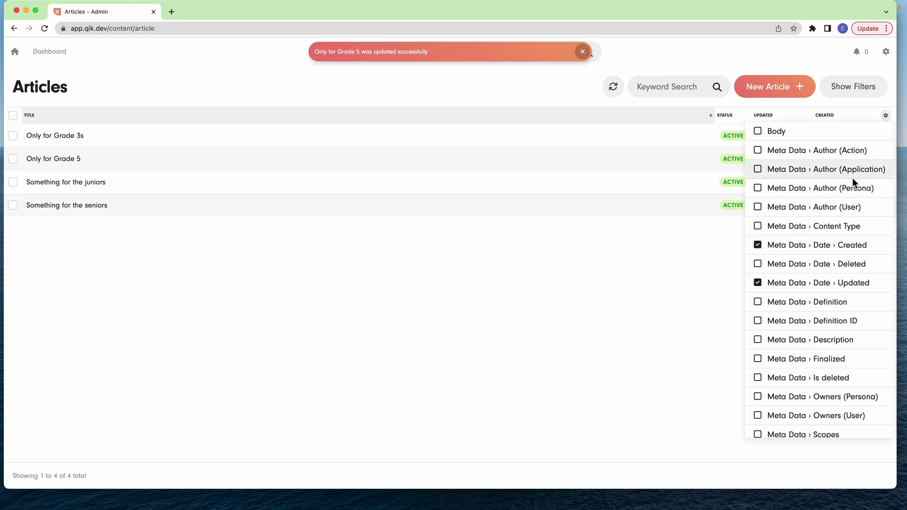
pyautogui.scroll(-5, 826, 280)
pyautogui.click(829, 299)
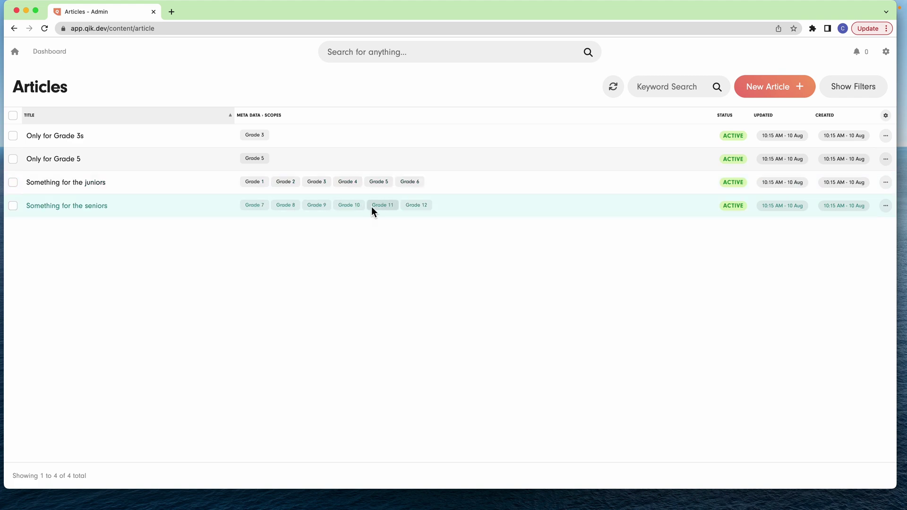
# - Review the scope tree with the grades under Junior School and Senior School
pyautogui.click(53, 50)
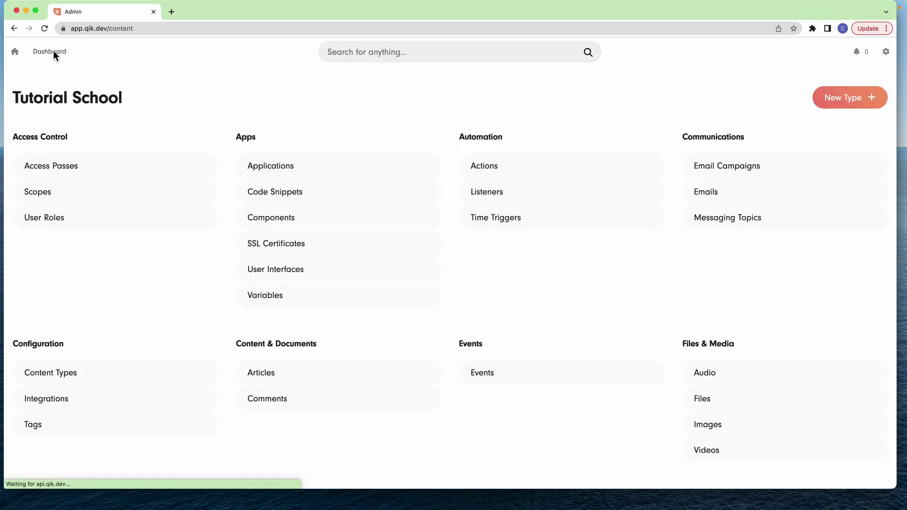
pyautogui.click(89, 187)
pyautogui.scroll(-3, 478, 205)
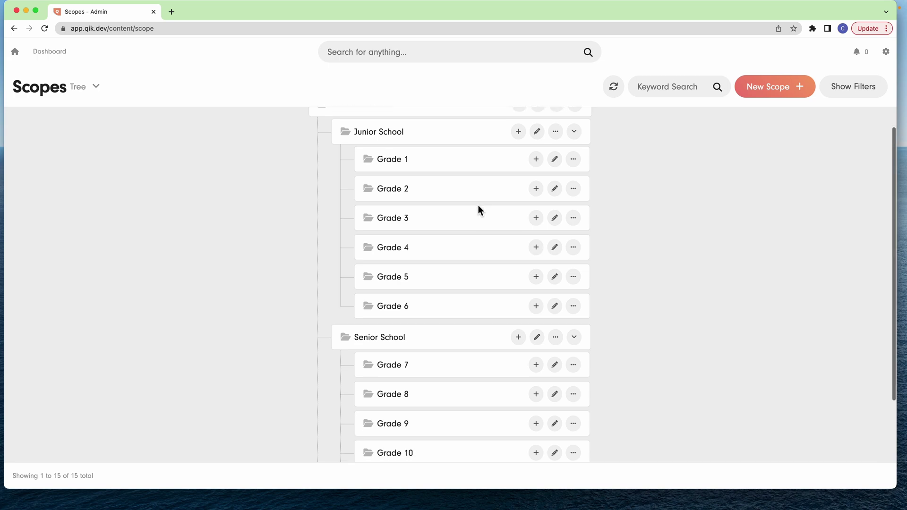
pyautogui.scroll(3, 478, 210)
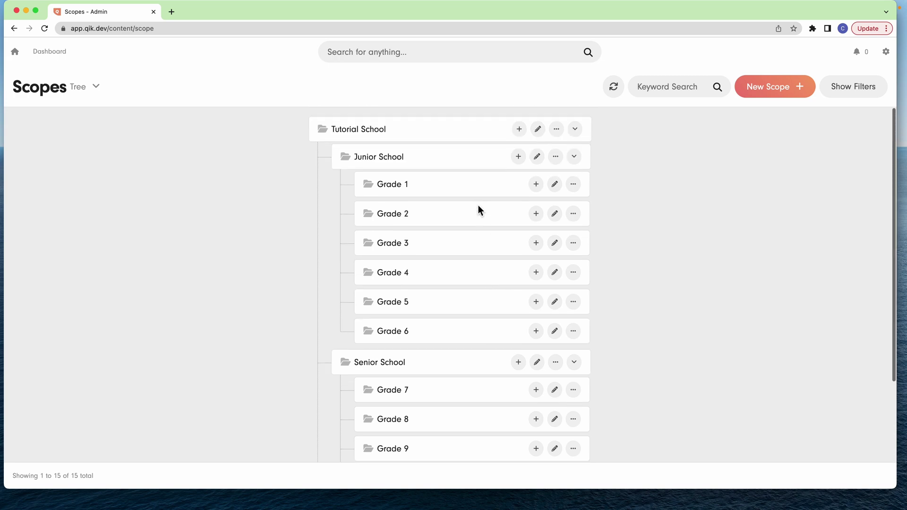
# - Create a user role titled "Teacher" under Tutorial School and save it
pyautogui.click(59, 52)
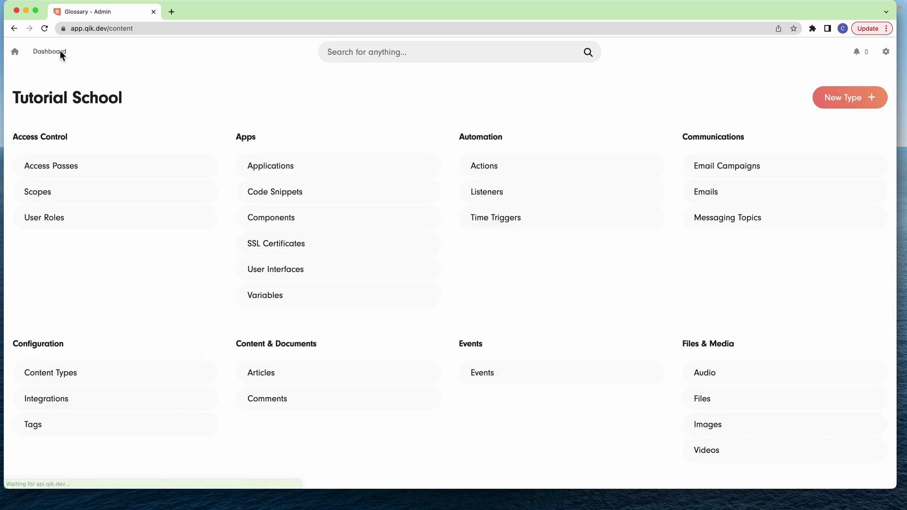
pyautogui.click(163, 217)
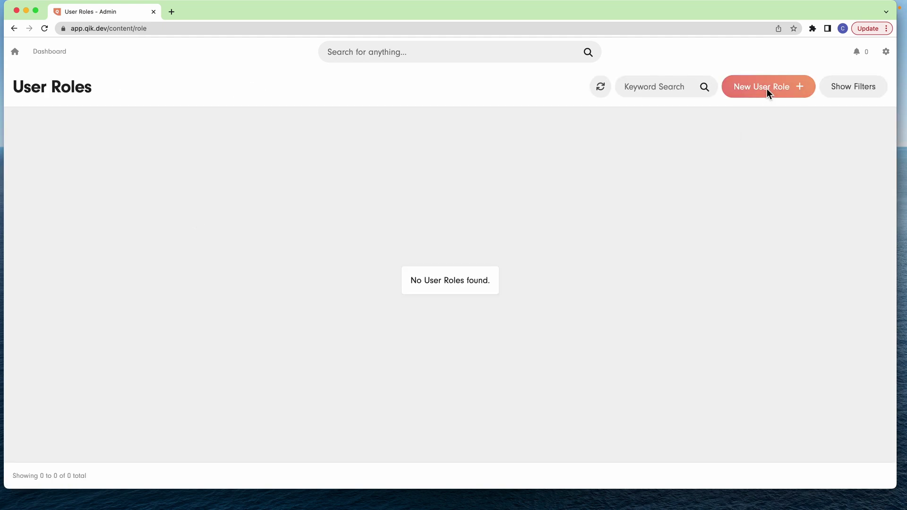
pyautogui.click(767, 88)
pyautogui.click(506, 172)
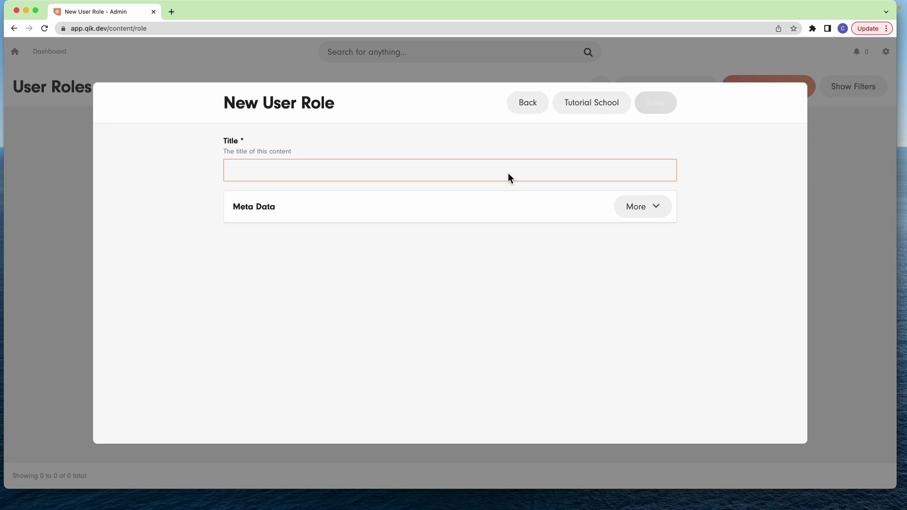
pyautogui.write('Teacher')
pyautogui.click(654, 108)
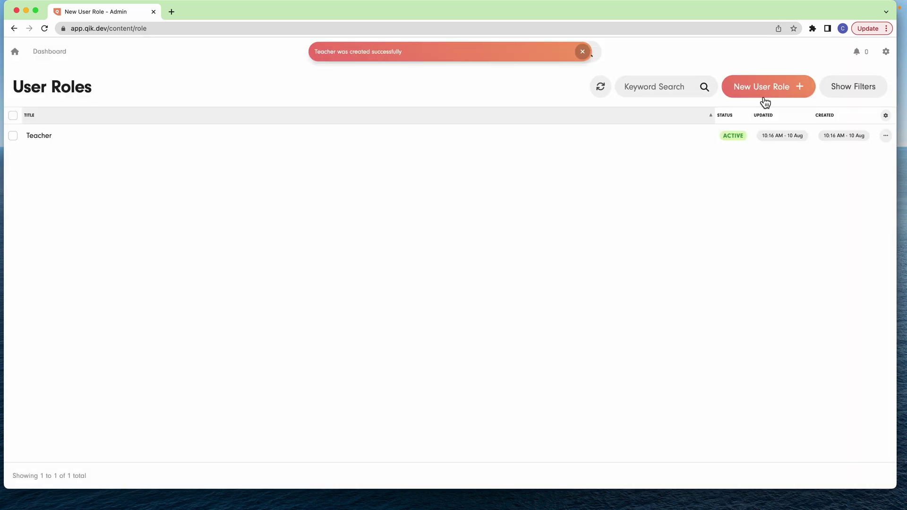
# - Create a second user role titled "Coordinator" under Tutorial School and save it
pyautogui.click(757, 89)
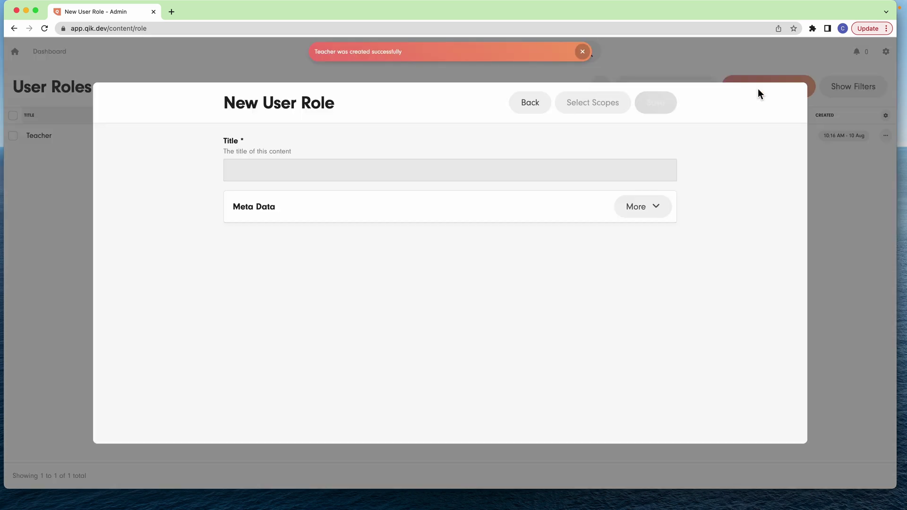
pyautogui.click(567, 171)
pyautogui.write('Coor')
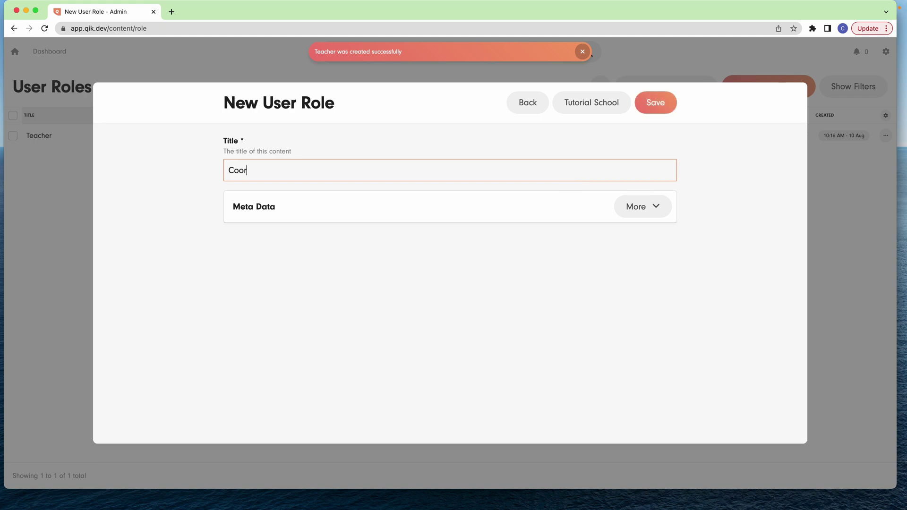
pyautogui.write('dinator')
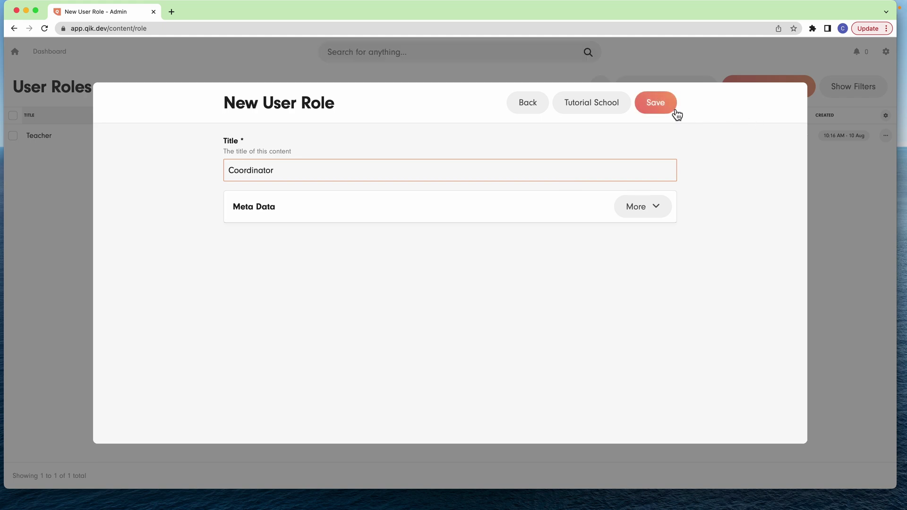
pyautogui.click(676, 113)
# - Create a third user role titled "Student" under Tutorial School and save it
pyautogui.click(759, 88)
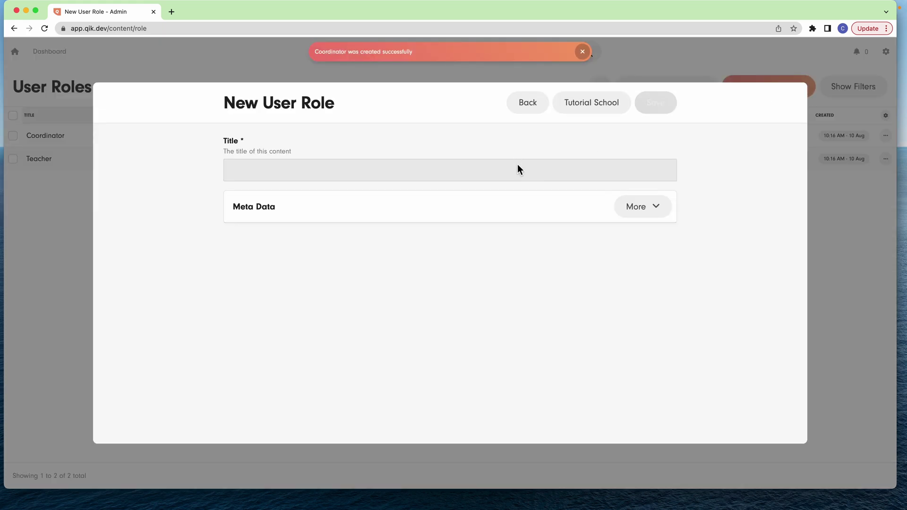
pyautogui.click(518, 165)
pyautogui.write('Studen')
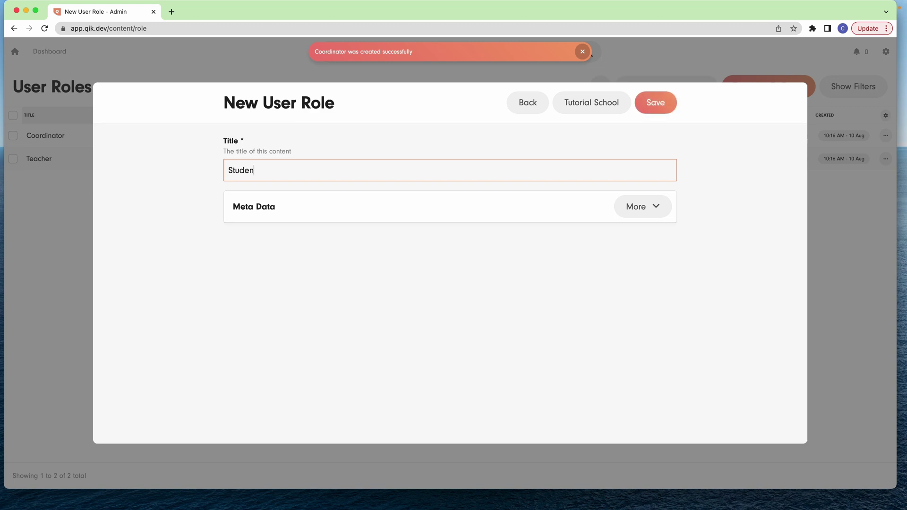
pyautogui.write('t')
pyautogui.click(670, 103)
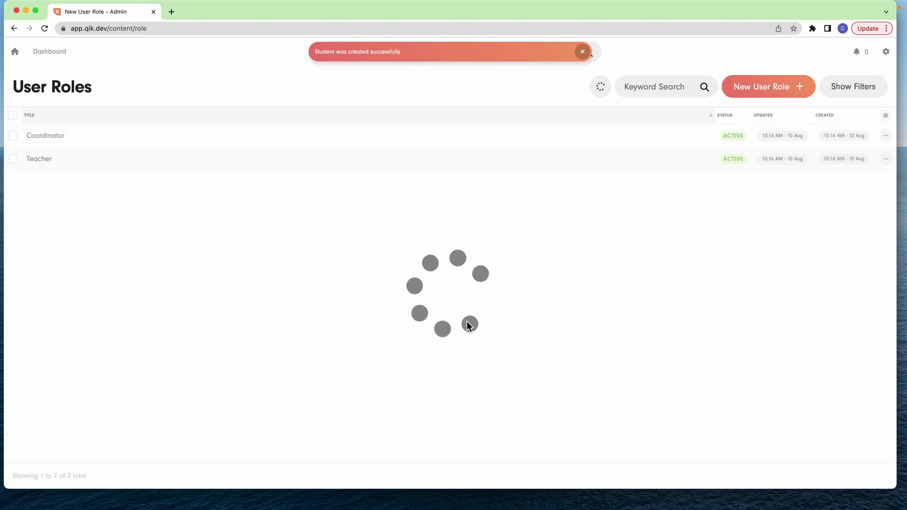
# - Open the Student role and grant it the "View any Articles" basic permission
pyautogui.click(113, 160)
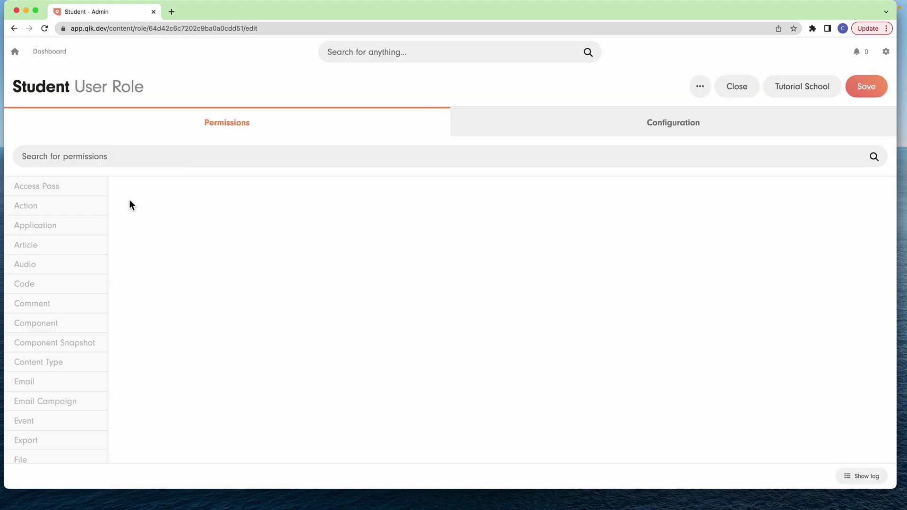
pyautogui.scroll(-2, 73, 278)
pyautogui.scroll(2, 45, 253)
pyautogui.click(45, 250)
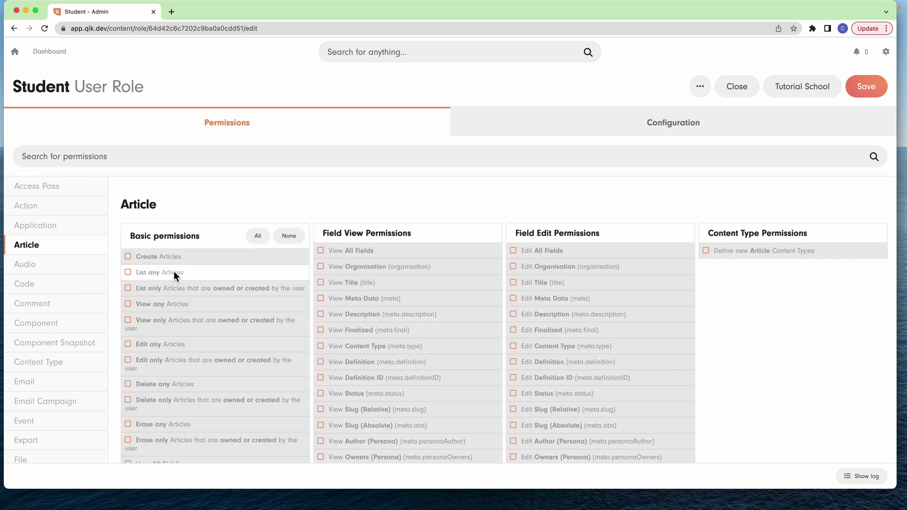
pyautogui.click(182, 306)
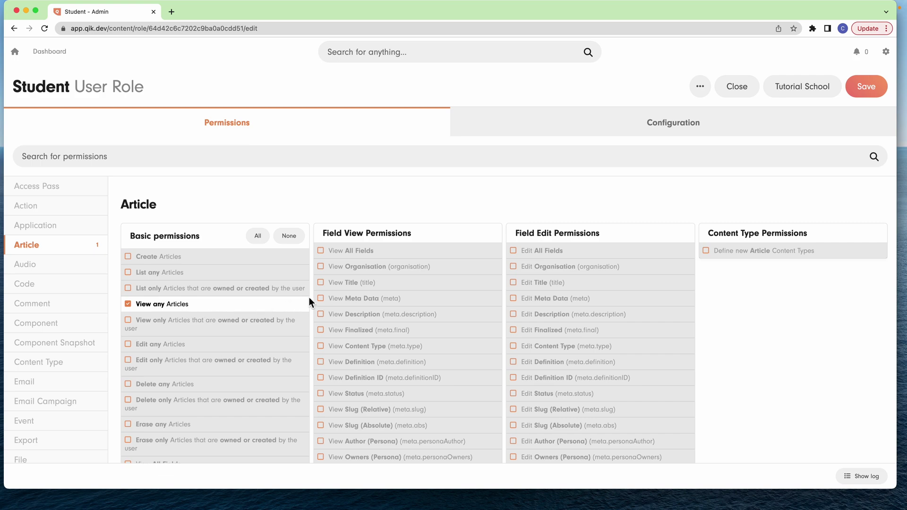
# - Allow the Student role to view the article Title and Body fields, then save and close the role
pyautogui.click(392, 282)
pyautogui.scroll(-5, 430, 309)
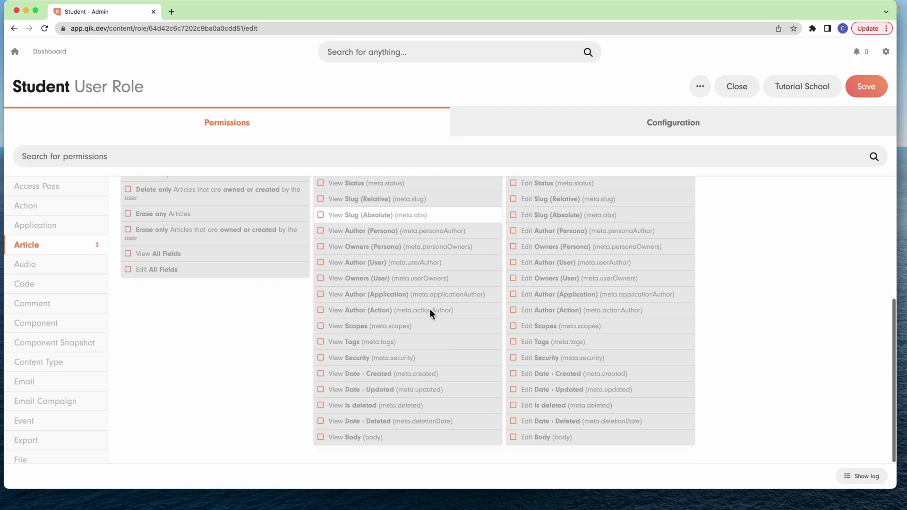
pyautogui.click(394, 435)
pyautogui.scroll(3, 491, 297)
pyautogui.scroll(2, 486, 293)
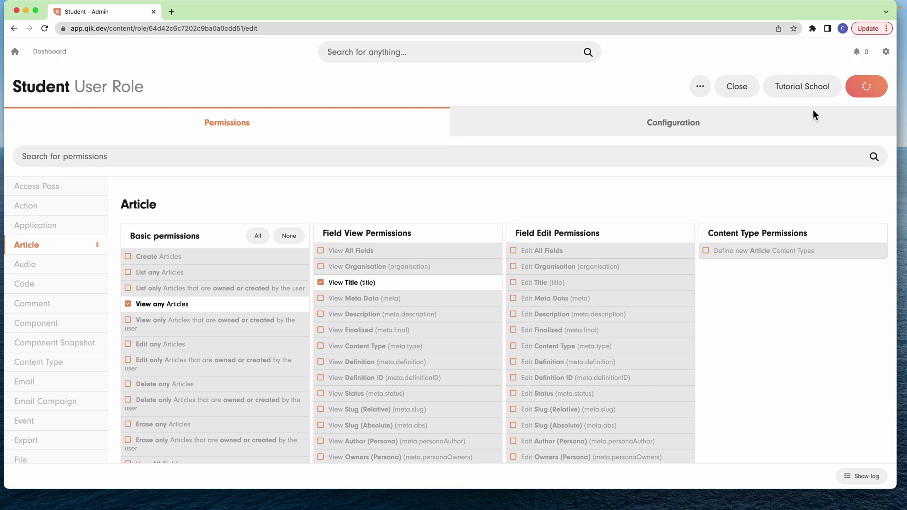
pyautogui.click(737, 86)
# - Grant the Teacher role the "View any Articles" and "View All Fields" article permissions and save it
pyautogui.click(151, 188)
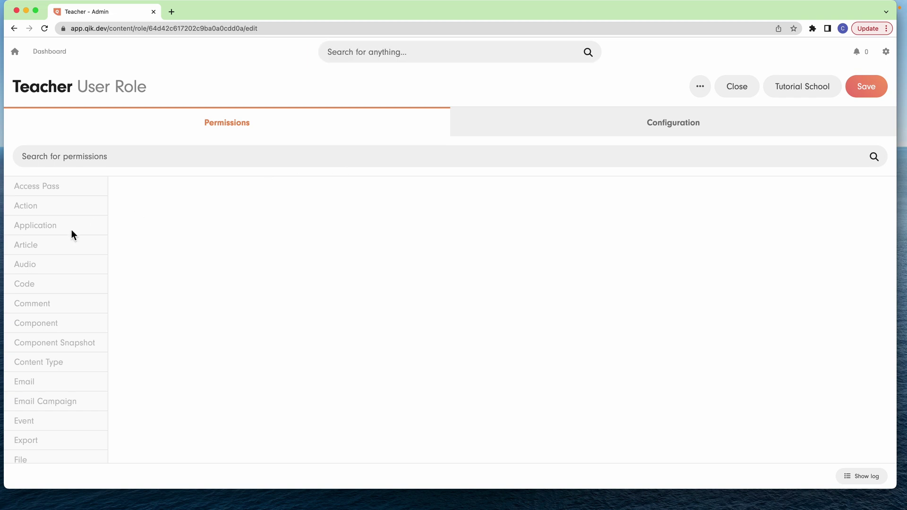
pyautogui.scroll(-1, 78, 237)
pyautogui.scroll(1, 79, 237)
pyautogui.click(77, 237)
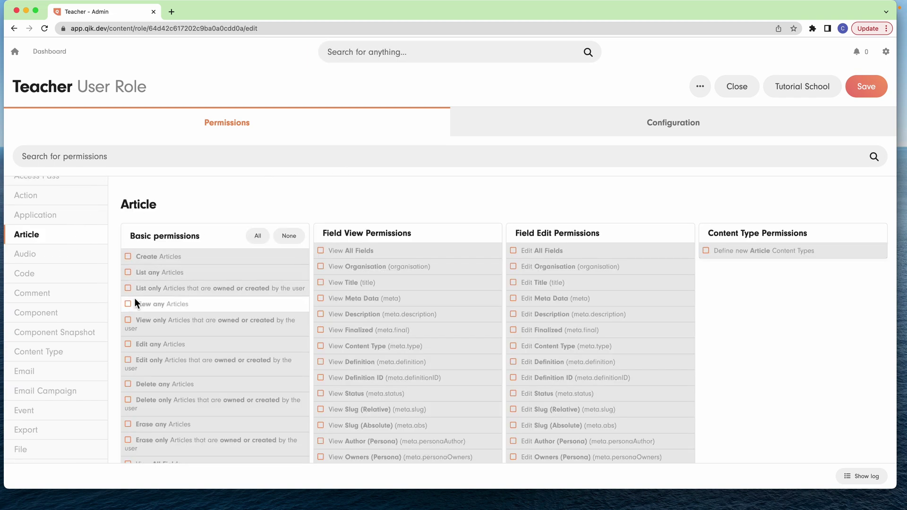
pyautogui.click(162, 304)
pyautogui.scroll(-2, 215, 303)
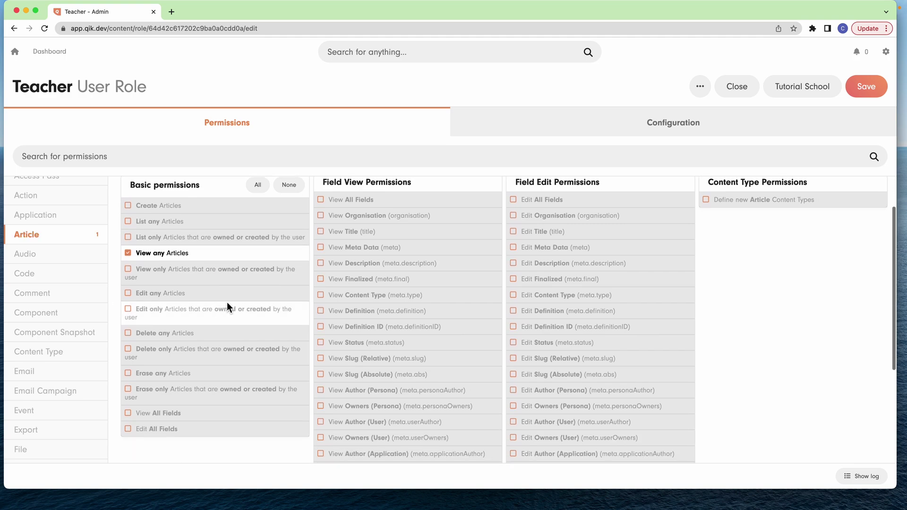
pyautogui.scroll(2, 283, 284)
pyautogui.click(331, 247)
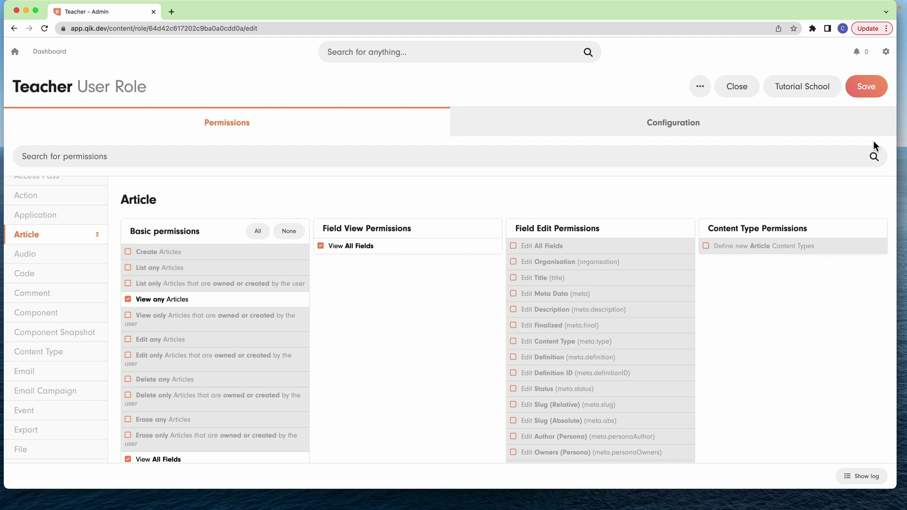
pyautogui.click(866, 86)
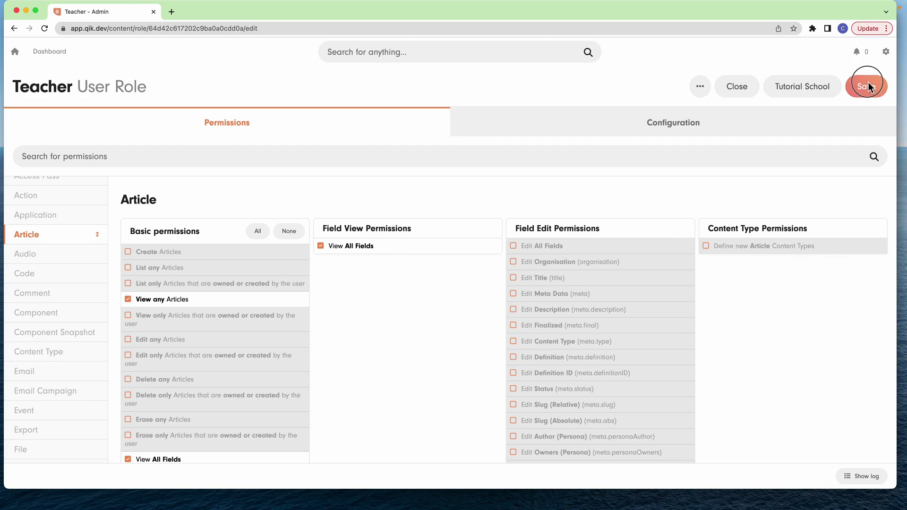
# - Grant the Coordinator role all basic Article permissions, including viewing and editing all fields, then save and close the role
pyautogui.click(744, 93)
pyautogui.click(87, 139)
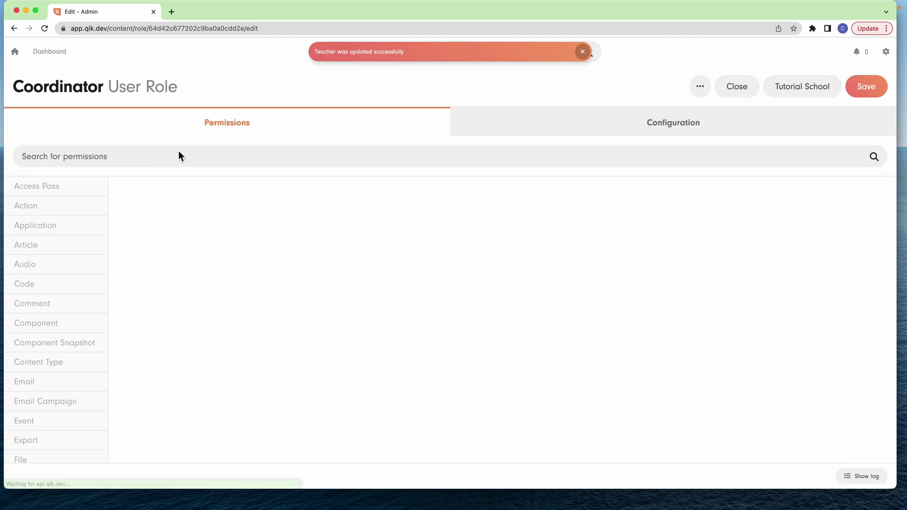
pyautogui.click(47, 247)
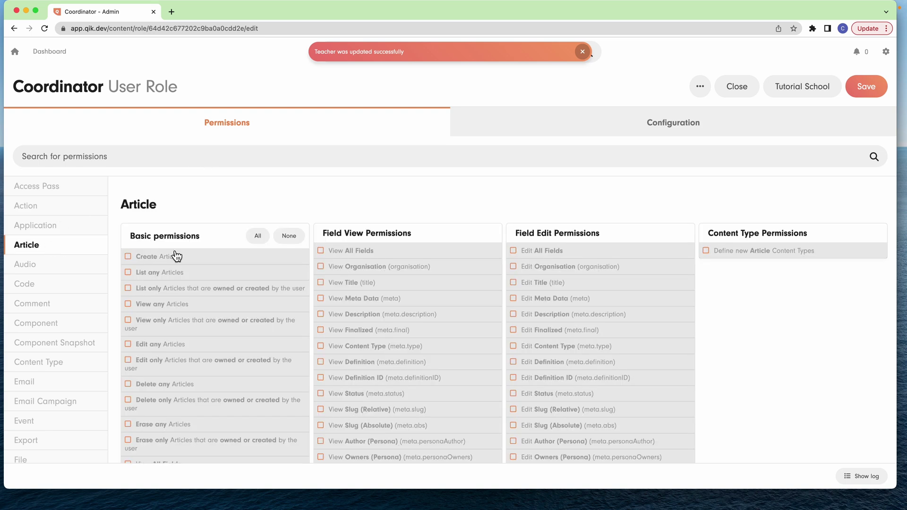
pyautogui.scroll(-1, 263, 258)
pyautogui.click(250, 224)
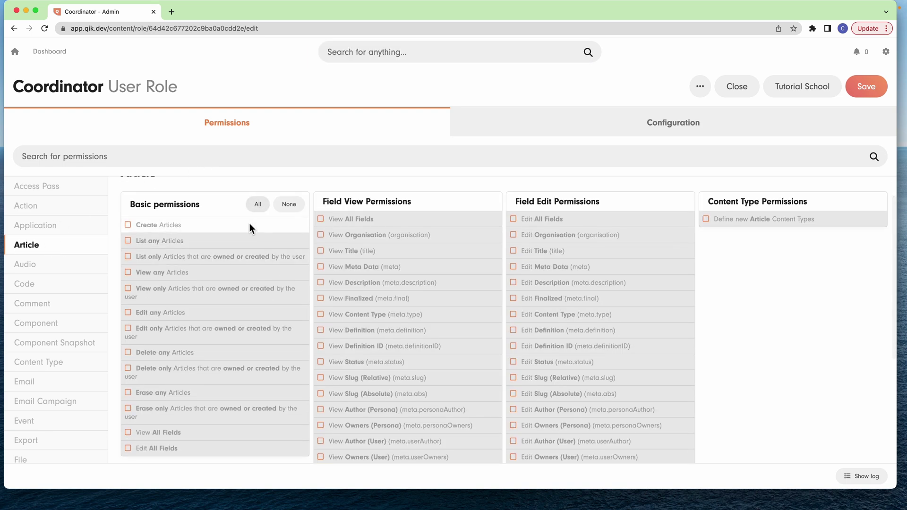
pyautogui.click(214, 352)
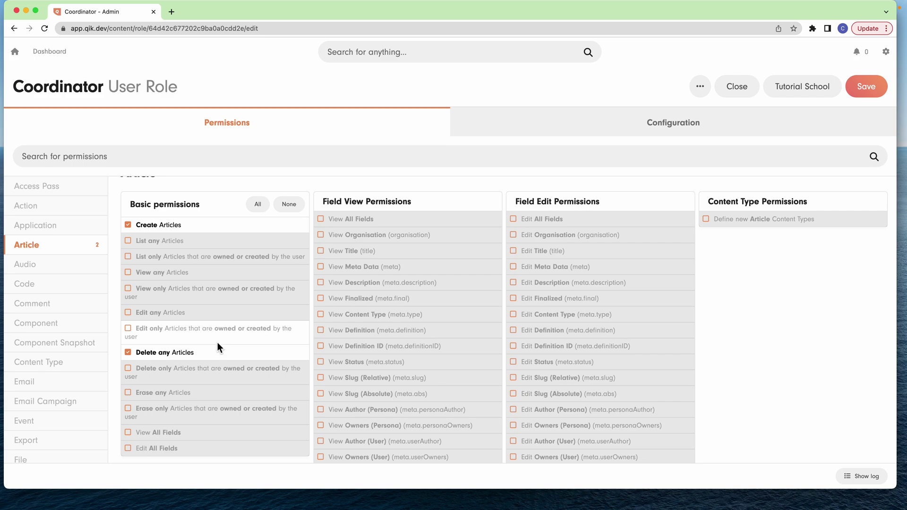
pyautogui.click(192, 312)
pyautogui.click(258, 206)
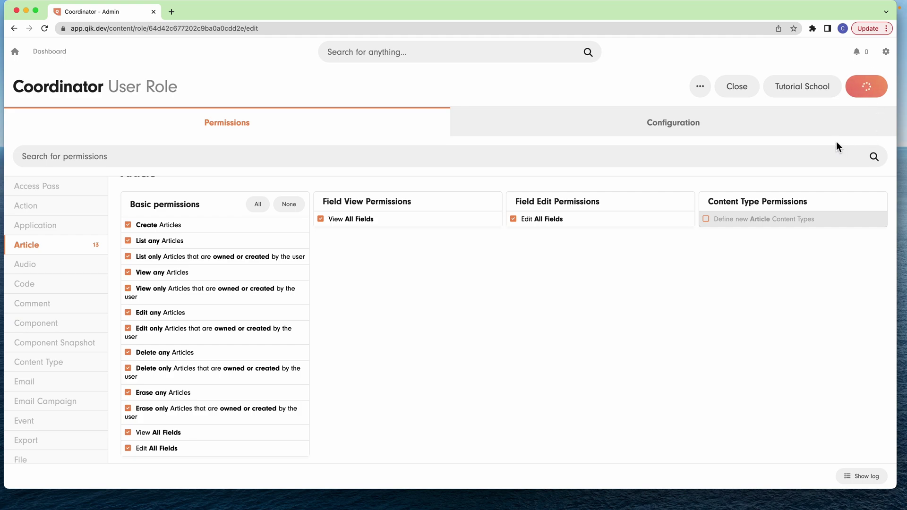
pyautogui.click(738, 85)
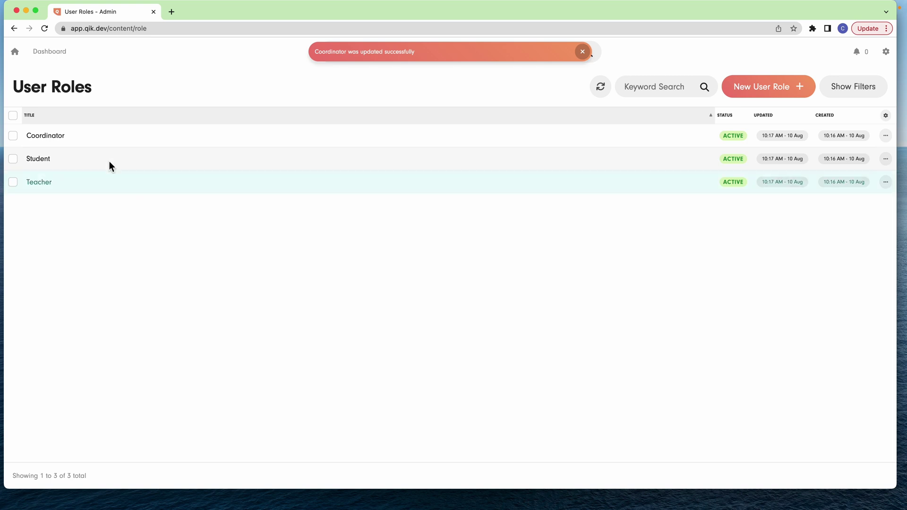
# - Start a new access pass under Tutorial School titled "Junior School Coordinator"
pyautogui.click(58, 52)
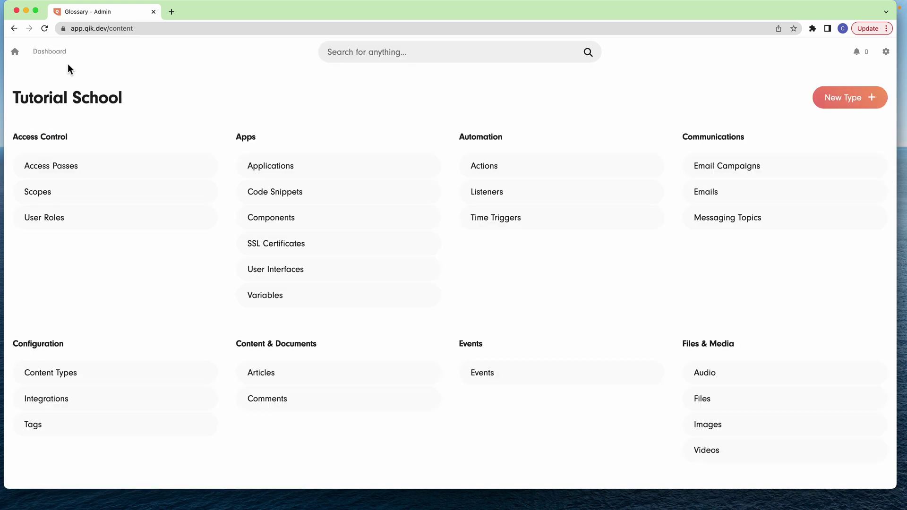
pyautogui.scroll(-2, 532, 271)
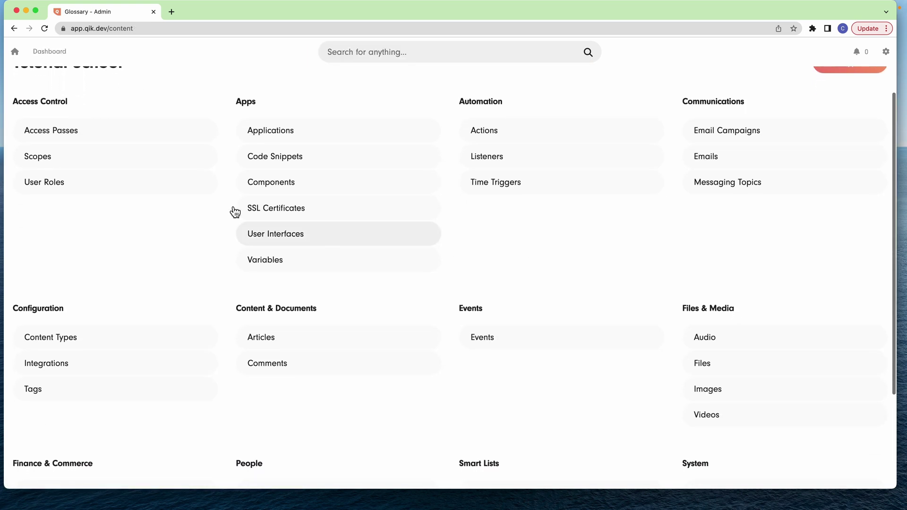
pyautogui.click(84, 131)
pyautogui.click(744, 92)
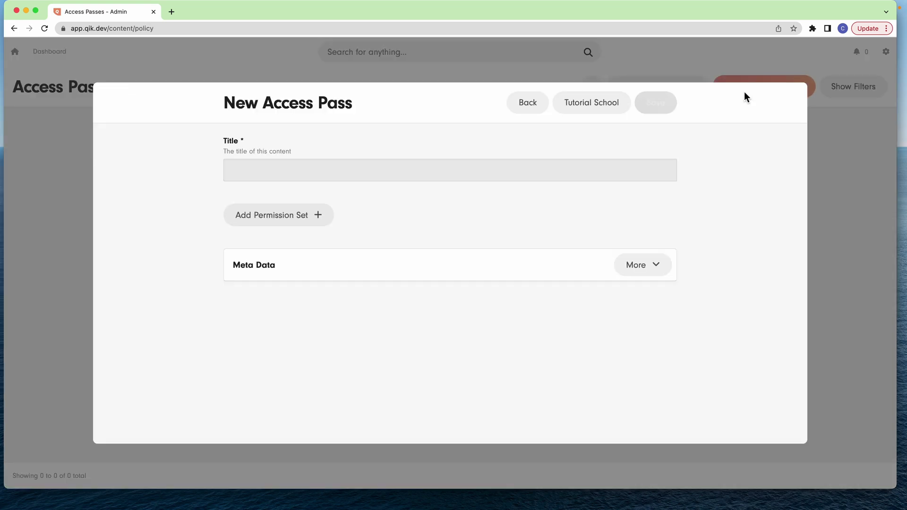
pyautogui.click(395, 175)
pyautogui.write('Jun')
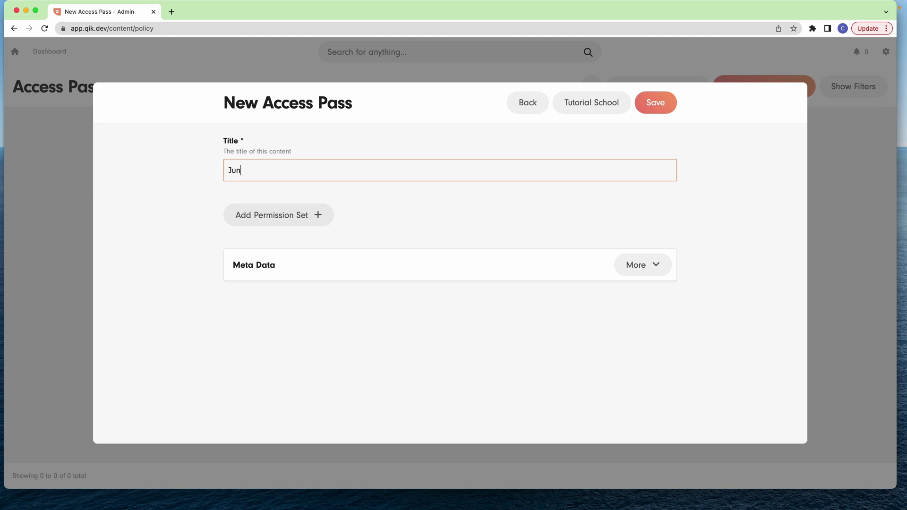
pyautogui.write('ior School Cooi')
pyautogui.press('BackSpace')
pyautogui.write('oir')
pyautogui.press('BackSpace')
pyautogui.press('BackSpace')
pyautogui.write('rdinator')
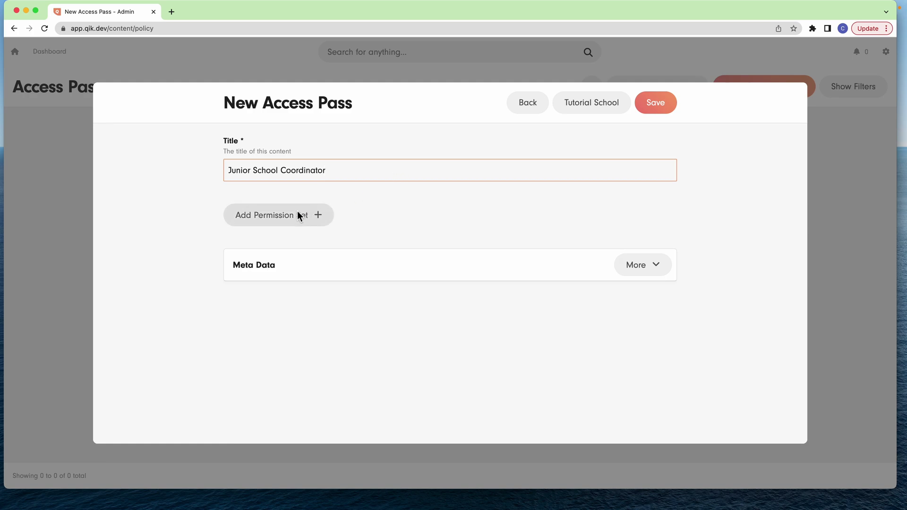
# - Add a permission set granting the Coordinator role in the Junior School scope, and save the access pass
pyautogui.click(287, 216)
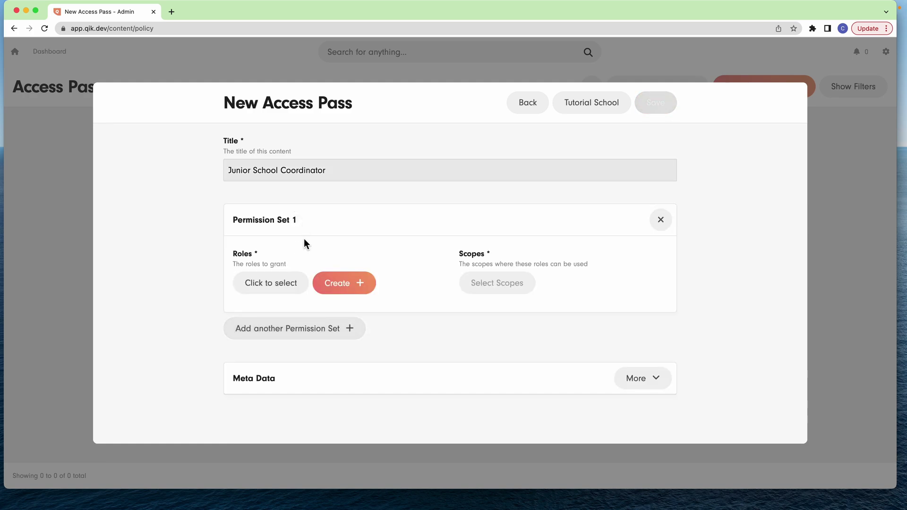
pyautogui.click(276, 283)
pyautogui.click(270, 157)
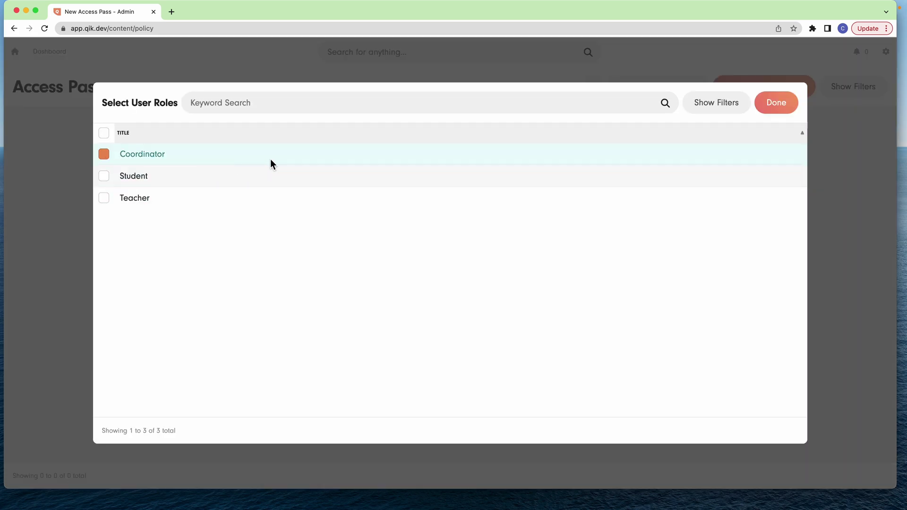
pyautogui.click(761, 104)
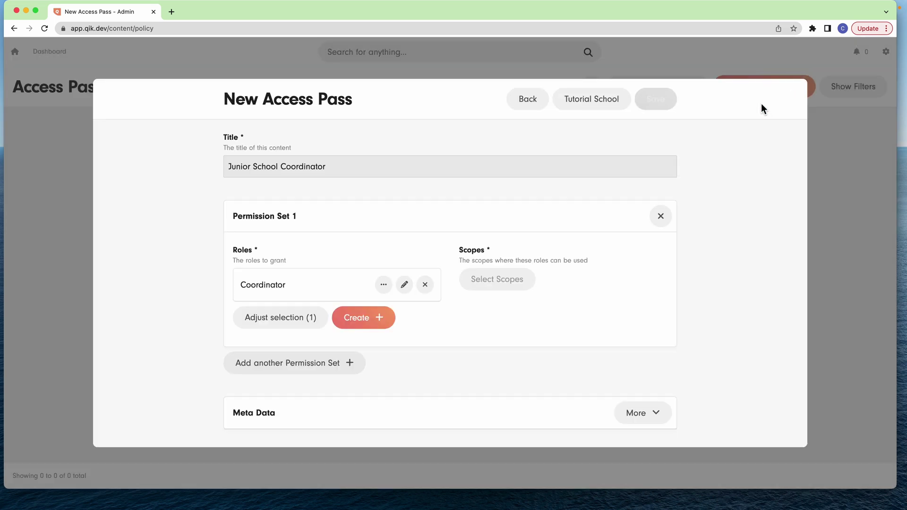
pyautogui.click(499, 282)
pyautogui.click(453, 157)
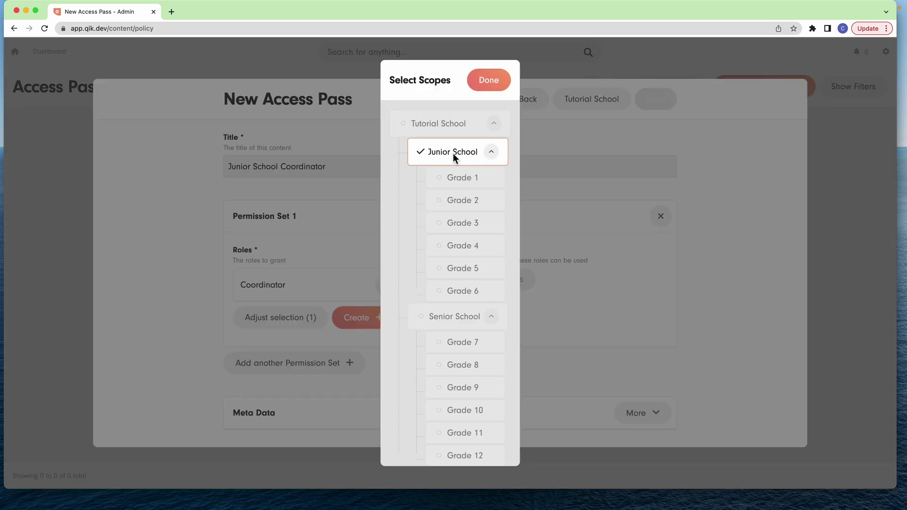
pyautogui.click(495, 81)
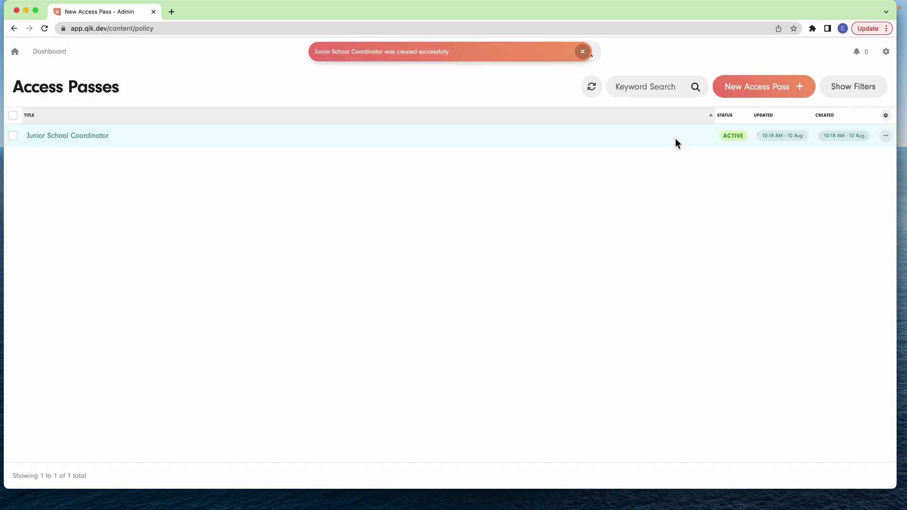
# - Start a second access pass titled "Senior School Coordinator"
pyautogui.click(772, 87)
pyautogui.click(425, 174)
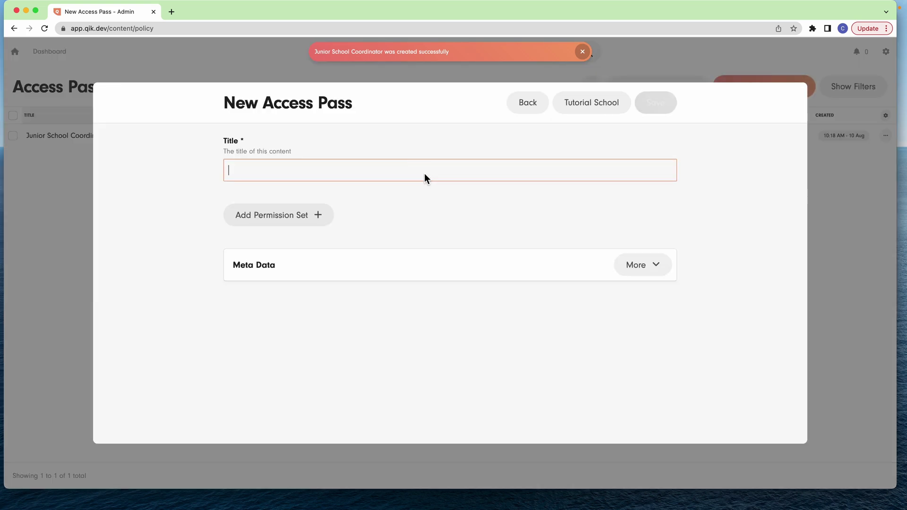
pyautogui.write('Senior School')
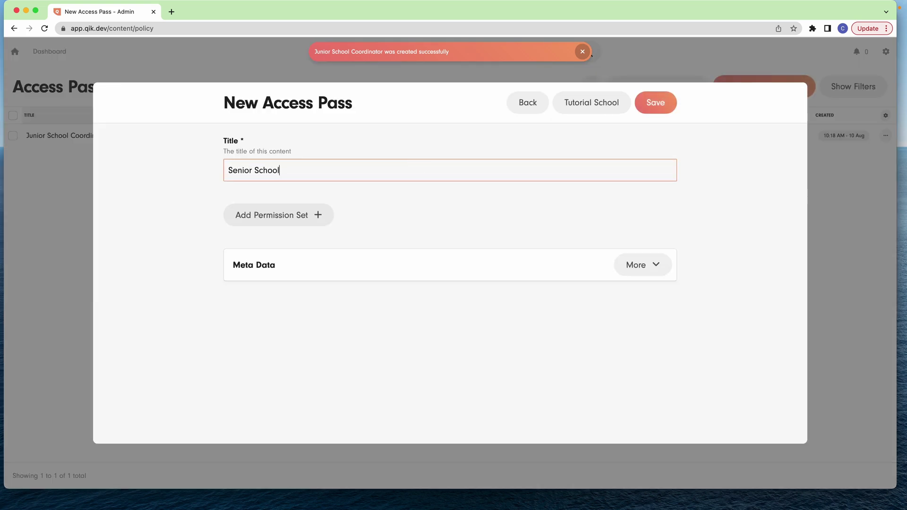
pyautogui.write(' Coordinator')
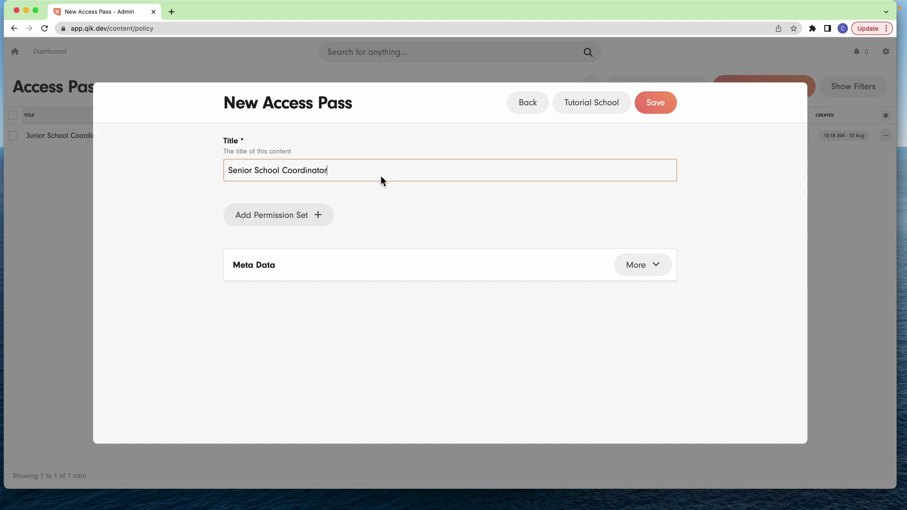
# - Add a permission set granting the Coordinator role in the Senior School scope, and save the access pass
pyautogui.click(277, 215)
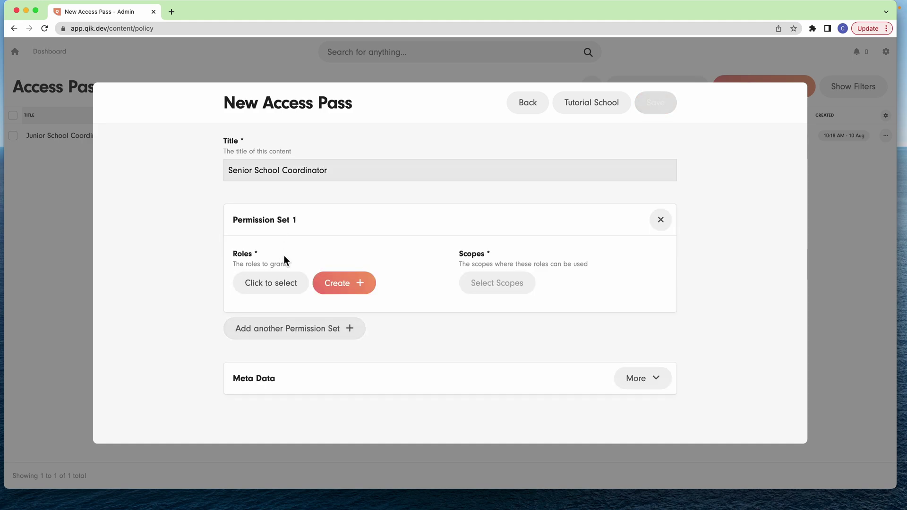
pyautogui.click(289, 283)
pyautogui.click(219, 158)
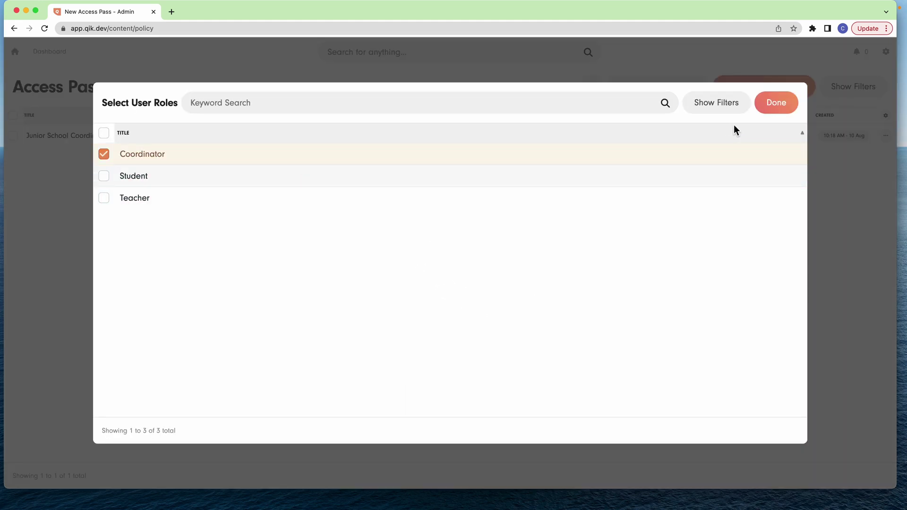
pyautogui.click(773, 102)
pyautogui.click(485, 288)
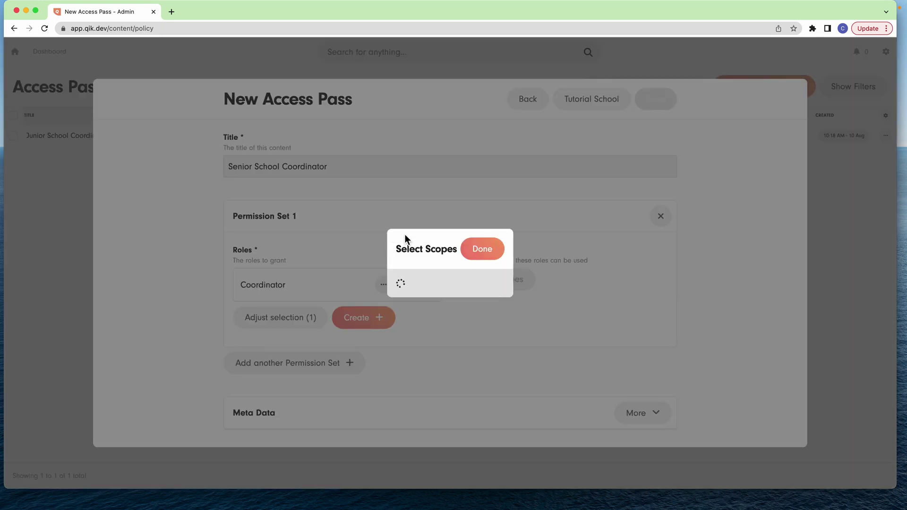
pyautogui.click(473, 323)
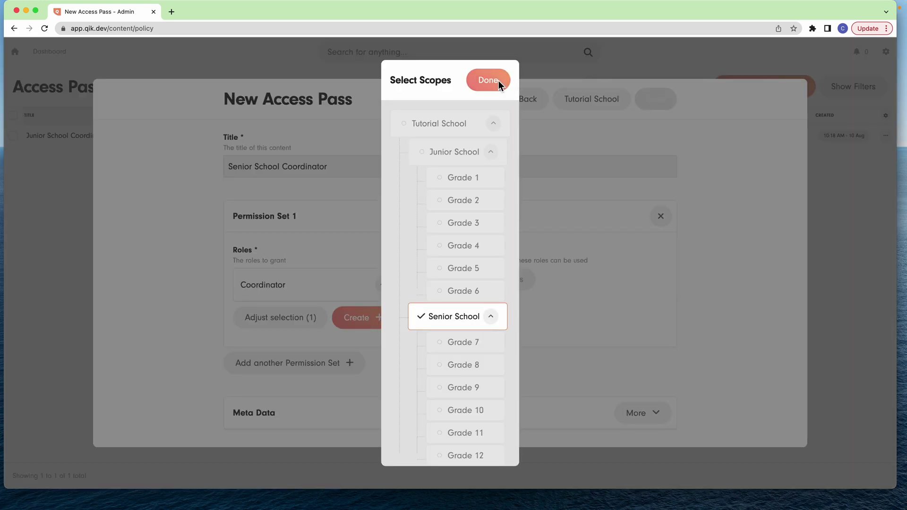
pyautogui.click(498, 80)
pyautogui.click(655, 100)
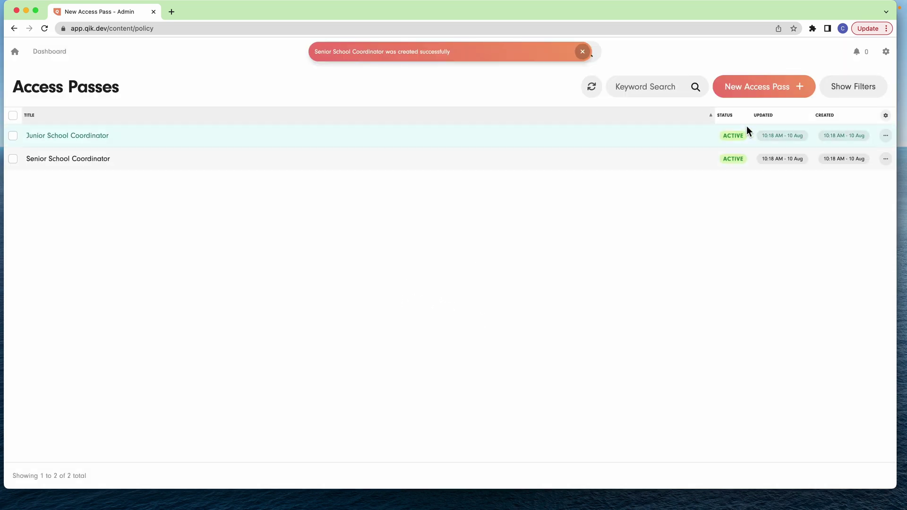
# - Start a third access pass titled "Grade 3 Teacher"
pyautogui.click(755, 87)
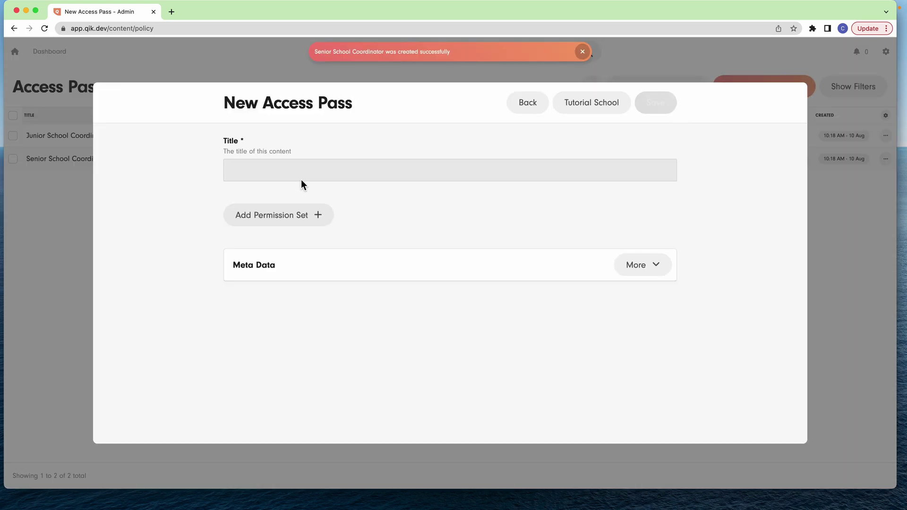
pyautogui.click(304, 173)
pyautogui.write('Teache')
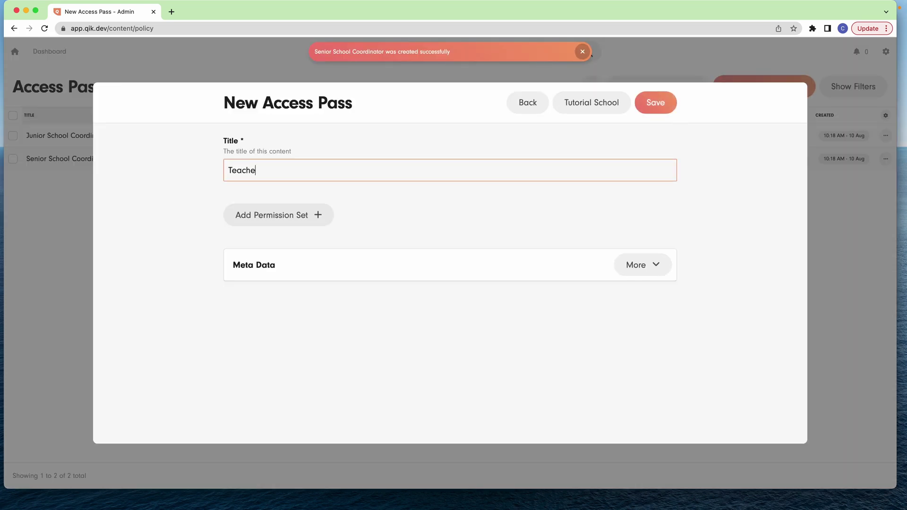
pyautogui.press('super+a')
pyautogui.write('Gra')
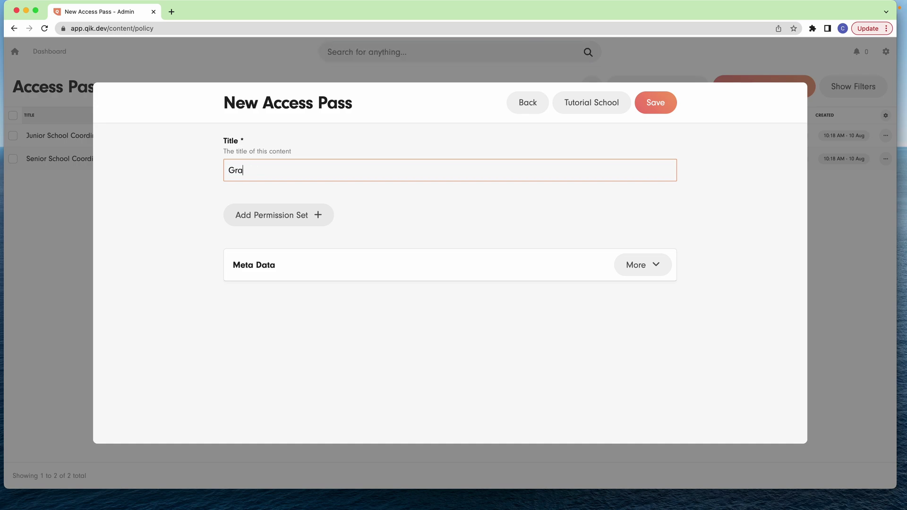
pyautogui.write('de 3 Teacher')
# - Add a permission set granting the Teacher role in the Grade 3 scope, and save the access pass
pyautogui.click(293, 220)
pyautogui.click(279, 290)
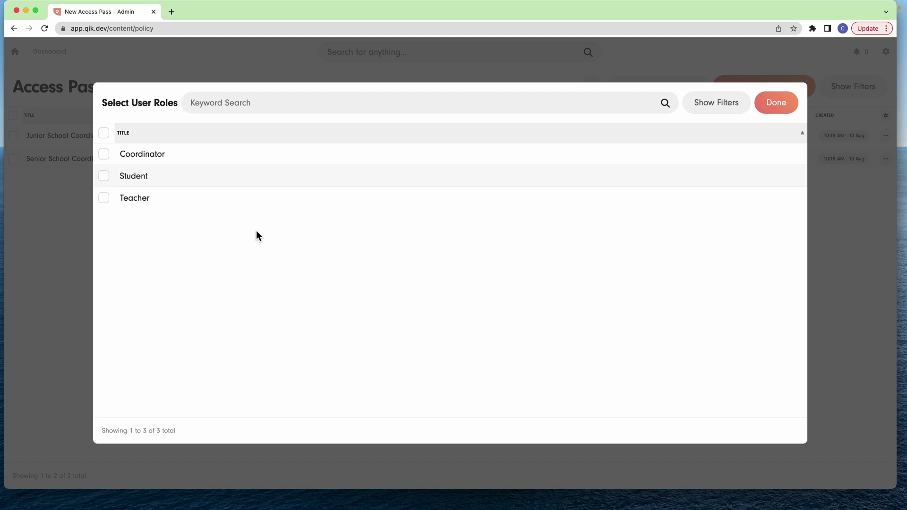
pyautogui.click(366, 197)
pyautogui.click(776, 103)
pyautogui.click(524, 278)
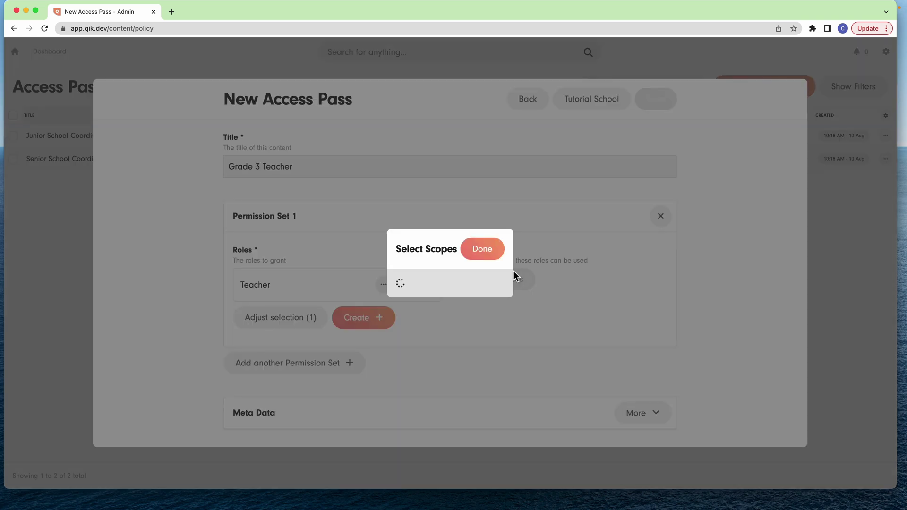
pyautogui.click(478, 222)
pyautogui.click(491, 79)
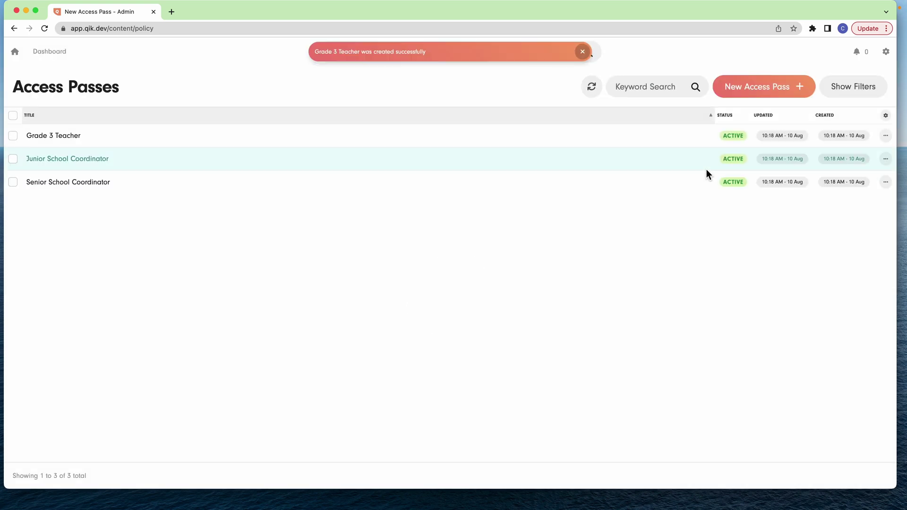
# - Start a fourth access pass titled "Grade 5 Teacher"
pyautogui.click(738, 95)
pyautogui.click(342, 171)
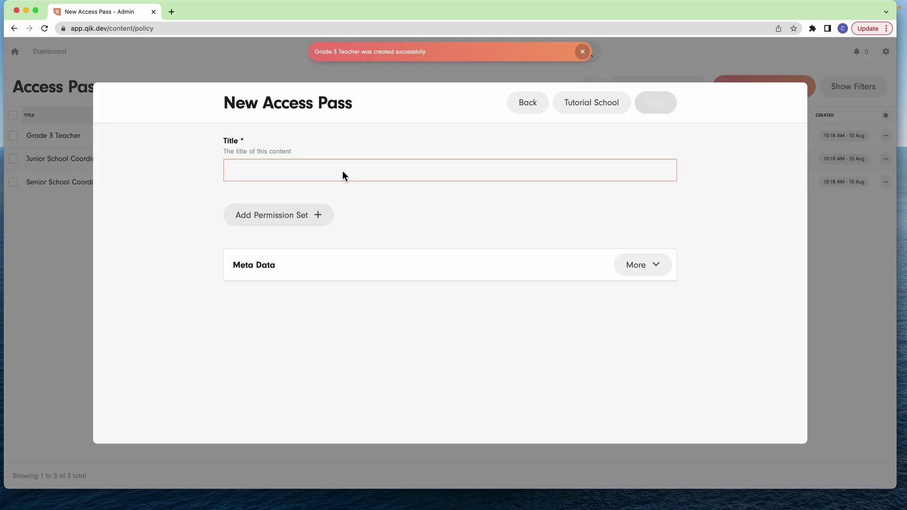
pyautogui.write('Grade 5')
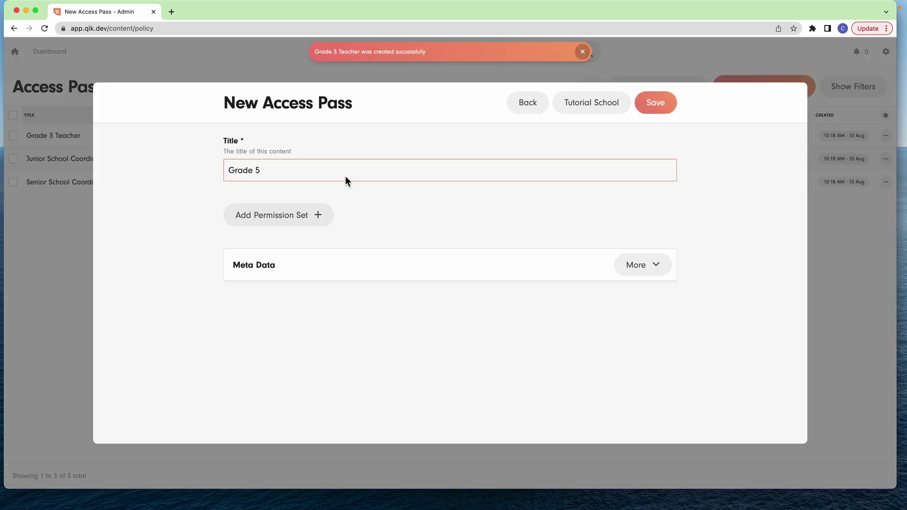
pyautogui.write(' Teacher')
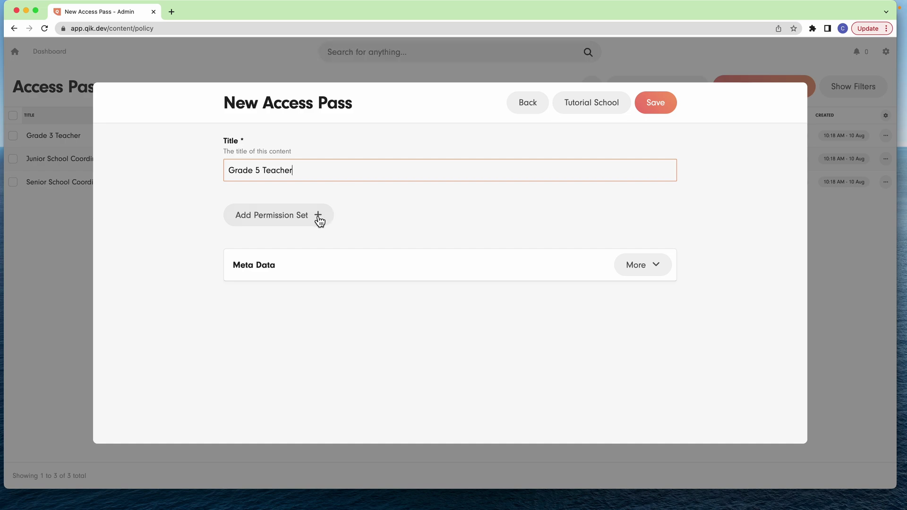
# - Add a permission set granting the Teacher role in the Grade 5 scope, and save the access pass
pyautogui.click(320, 220)
pyautogui.click(288, 281)
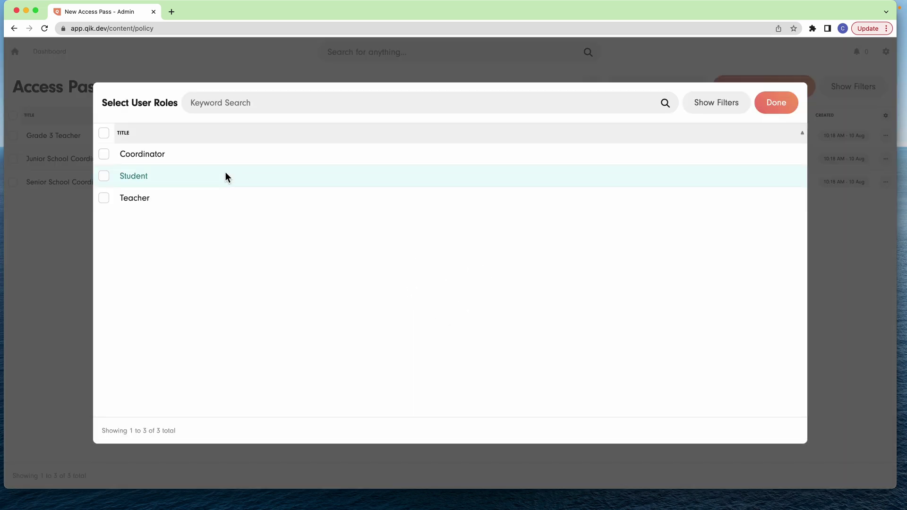
pyautogui.click(280, 198)
pyautogui.click(779, 104)
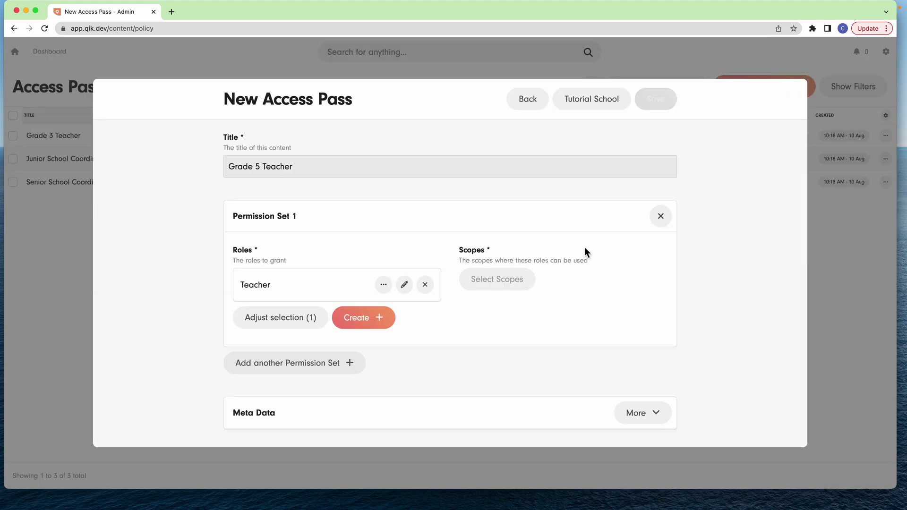
pyautogui.click(479, 278)
pyautogui.click(466, 268)
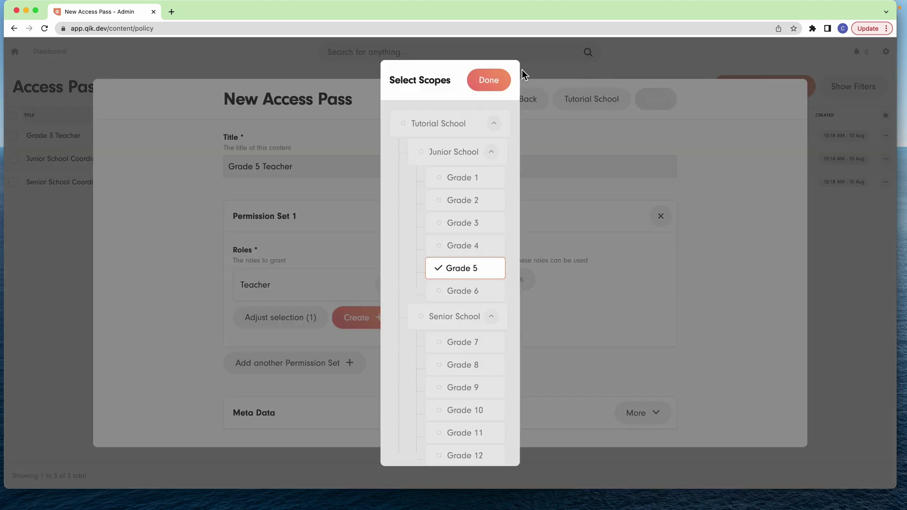
pyautogui.click(493, 81)
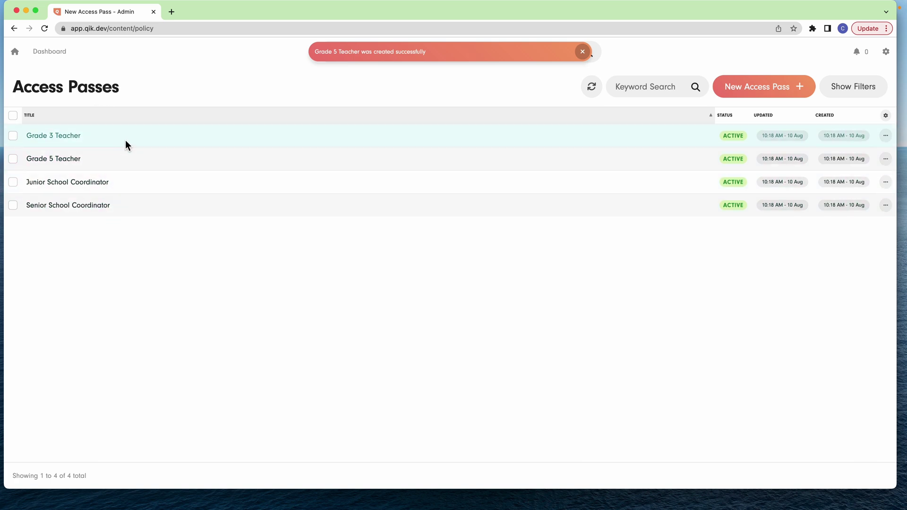
# - Add the Permission Set Roles and Permission Set Scopes columns to the Access Passes list
pyautogui.click(886, 115)
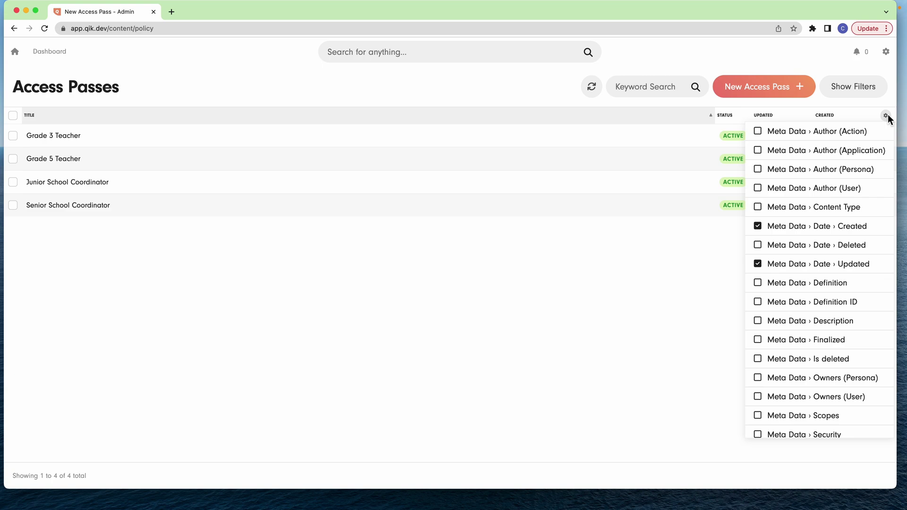
pyautogui.scroll(-3, 839, 300)
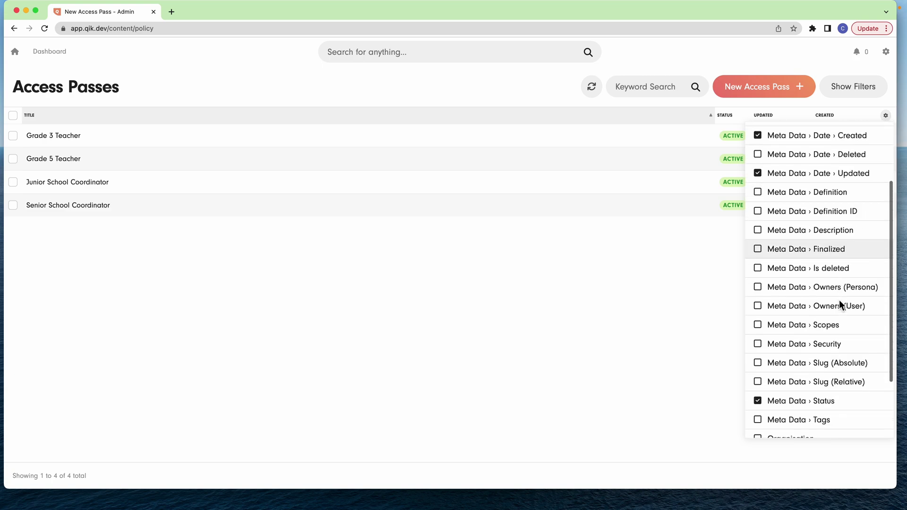
pyautogui.scroll(3, 839, 300)
pyautogui.scroll(-5, 839, 300)
pyautogui.click(824, 401)
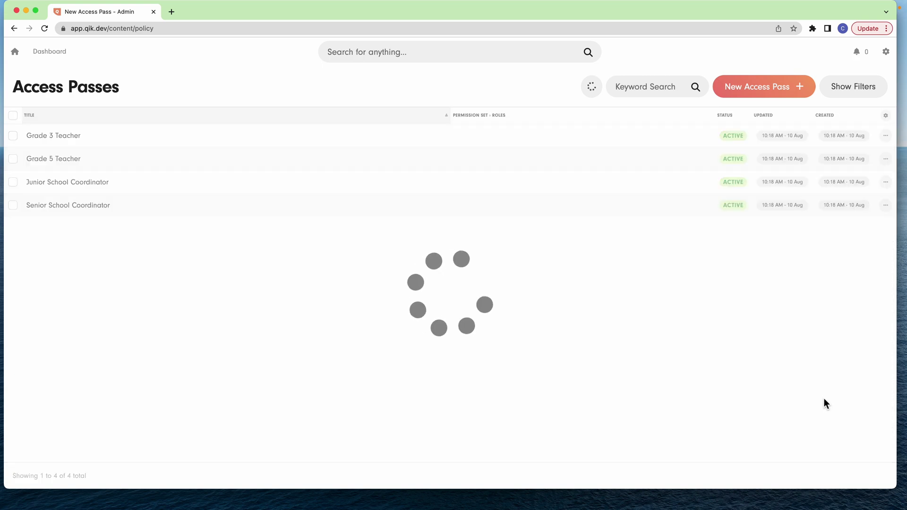
pyautogui.click(886, 115)
pyautogui.scroll(-5, 841, 409)
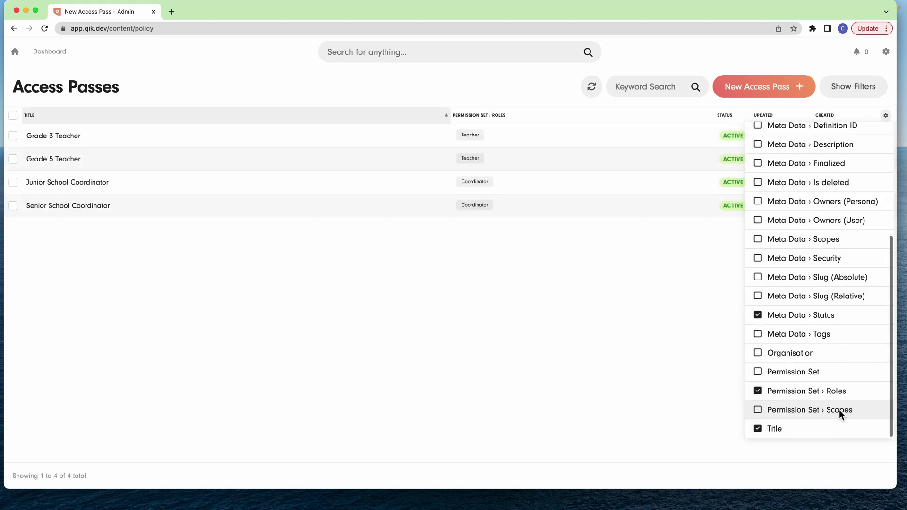
pyautogui.click(839, 409)
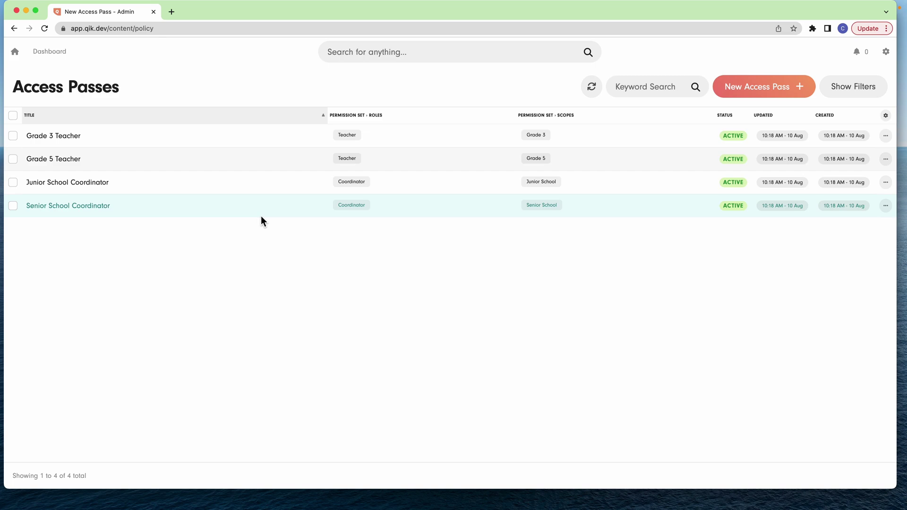
# - Return to the dashboard and open the list of users in the People section
pyautogui.click(52, 52)
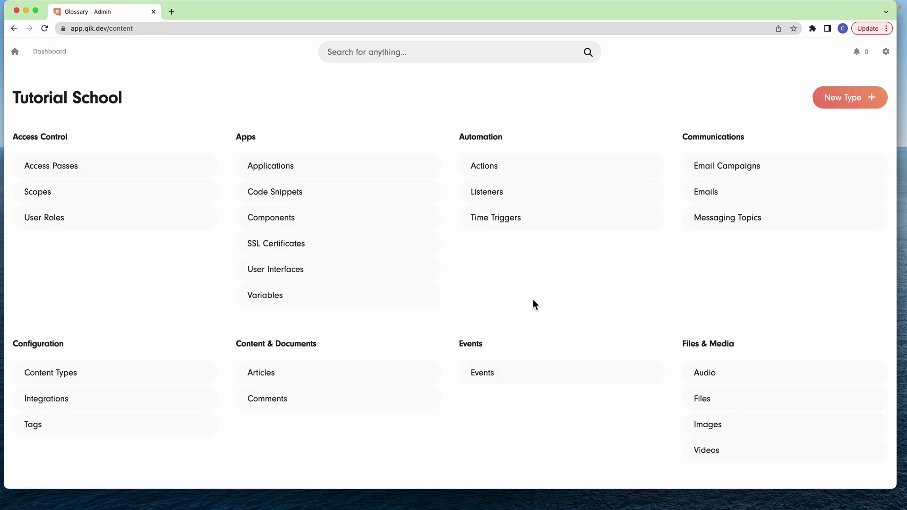
pyautogui.scroll(-3, 488, 308)
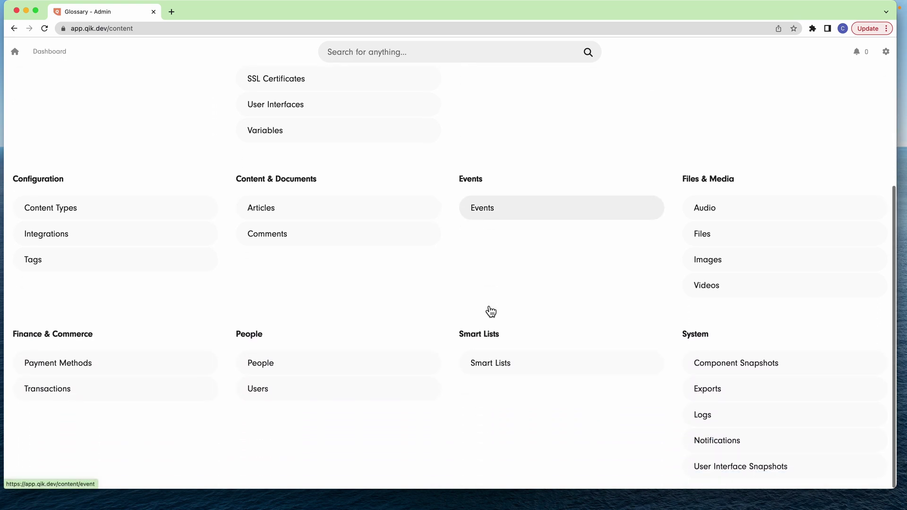
pyautogui.click(260, 394)
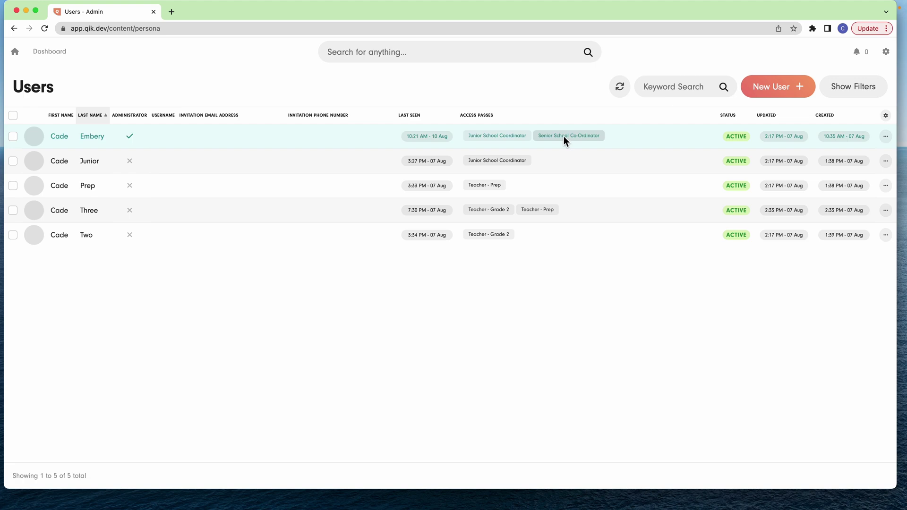
# - Start a new user and enter the user's first and last name, leaving the email, username and password empty
pyautogui.click(769, 91)
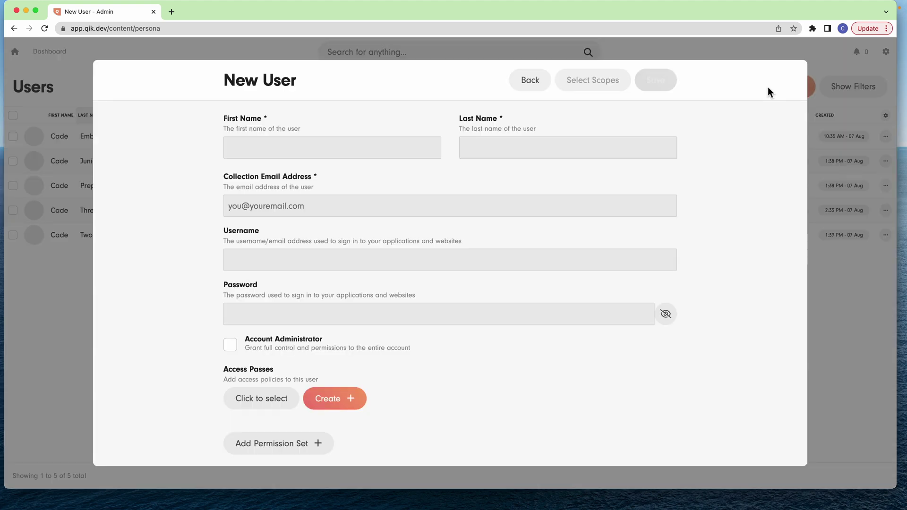
pyautogui.click(408, 147)
pyautogui.write('Jerry')
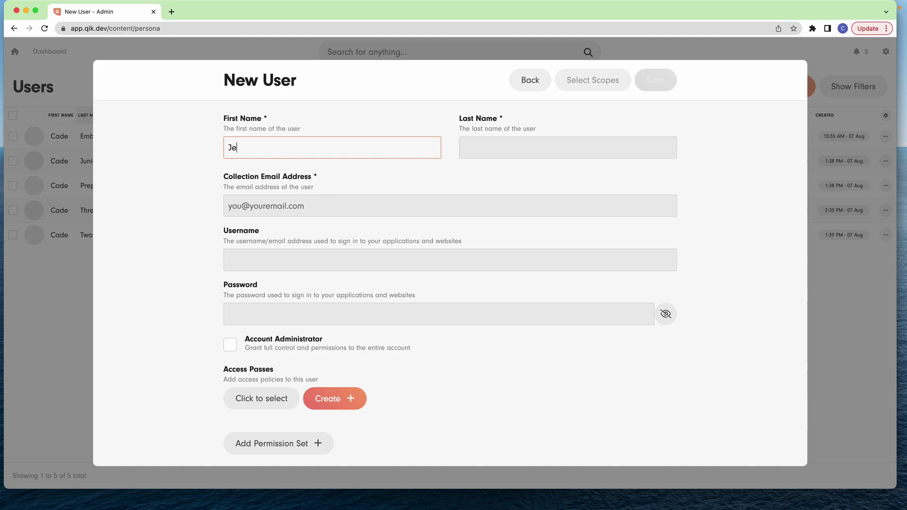
pyautogui.press('Tab')
pyautogui.write('Jameson')
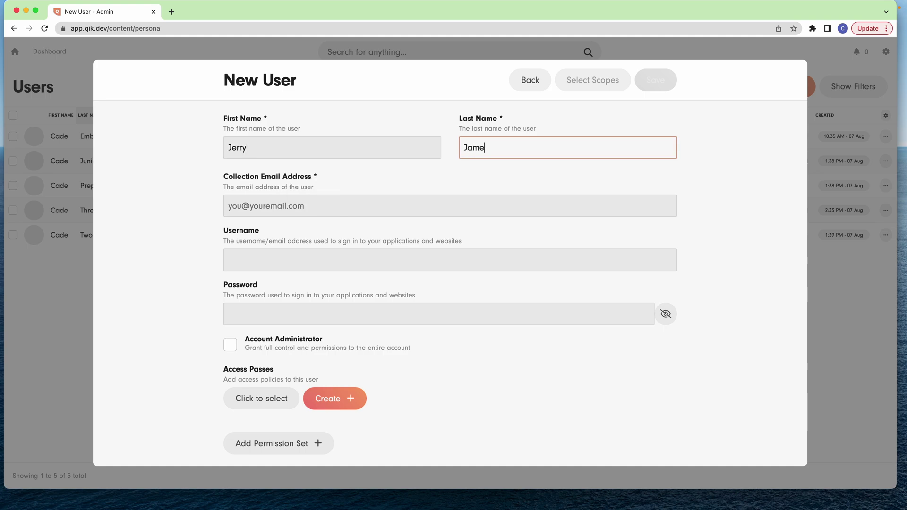
pyautogui.click(307, 206)
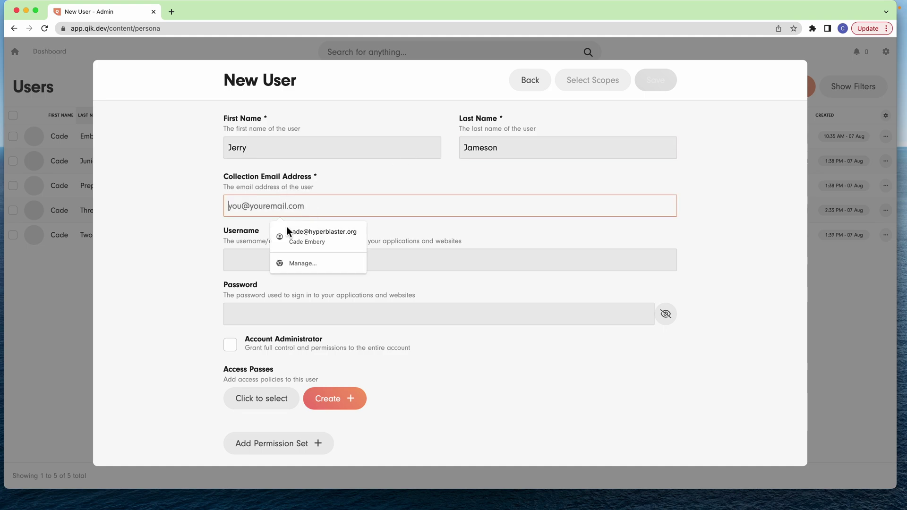
pyautogui.click(250, 264)
pyautogui.click(210, 328)
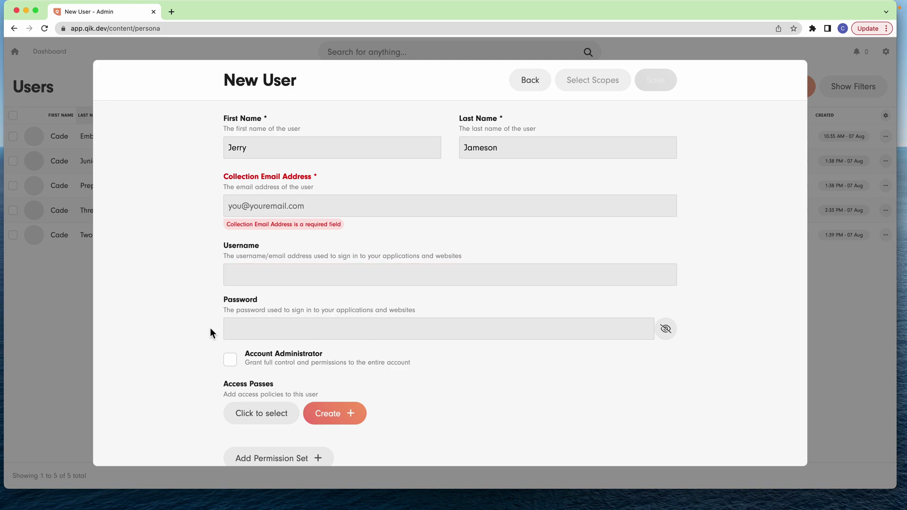
# - Select the Junior School Coordinator access pass for the new user
pyautogui.click(260, 413)
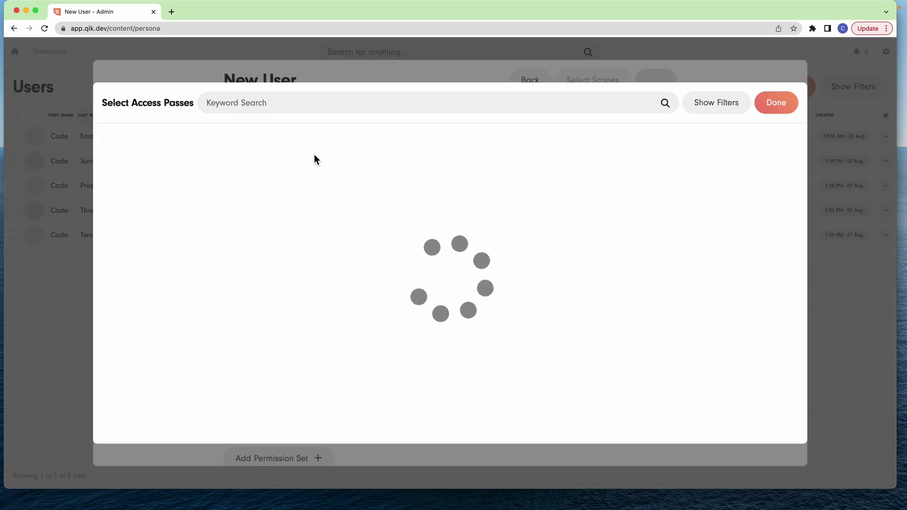
pyautogui.click(254, 160)
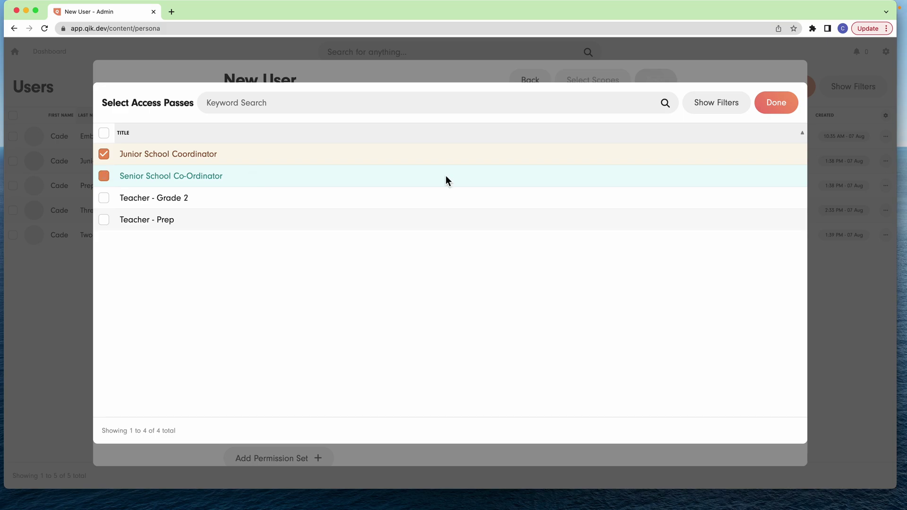